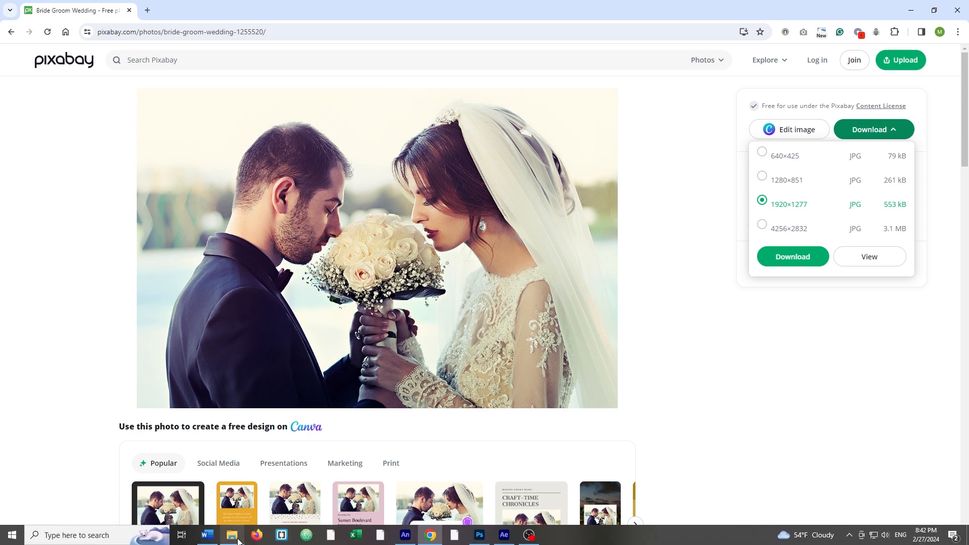
Open the imgs folder in File Explorer and check the pixel dimensions of img2.jpg in its file details
{"action": "left_click", "coordinate": [232, 535]}
{"action": "left_click", "coordinate": [464, 387]}
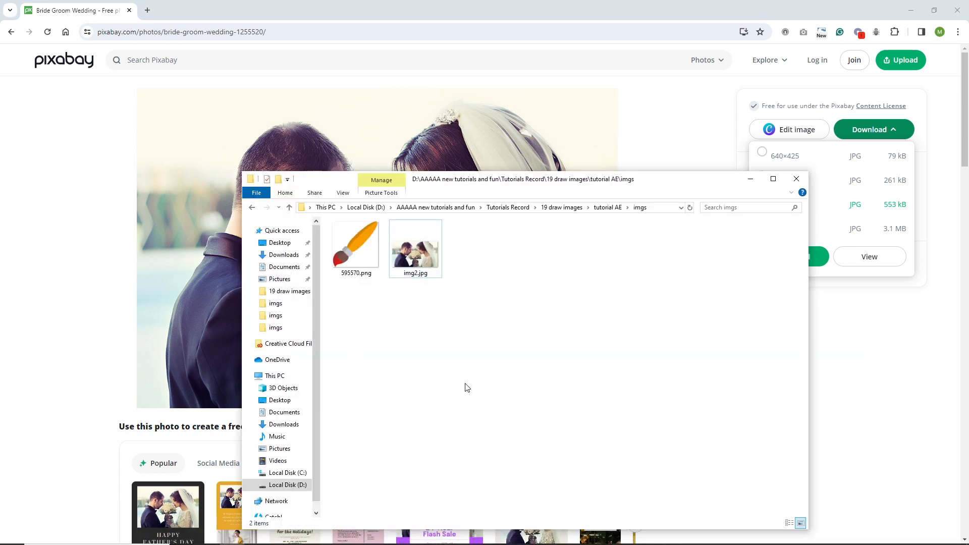
{"action": "right_click", "coordinate": [419, 261]}
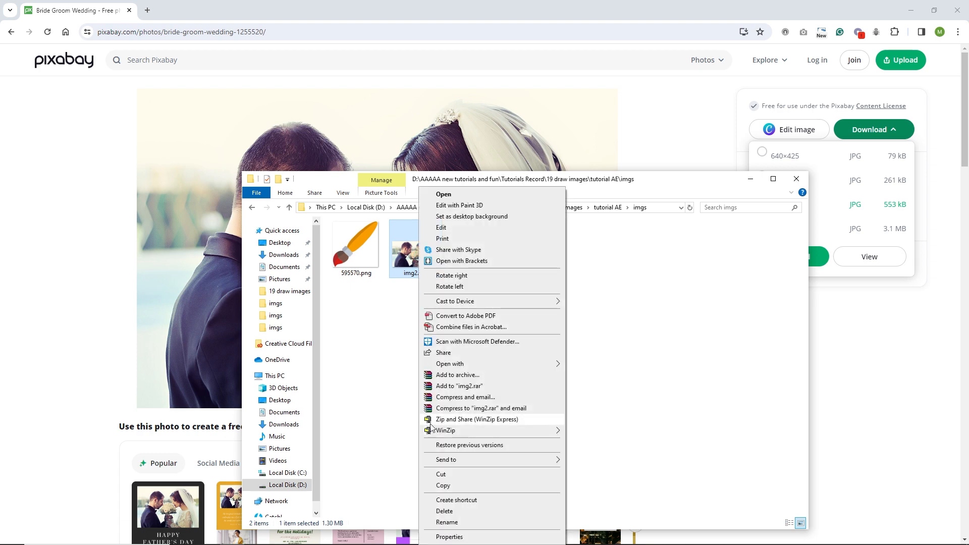
{"action": "left_click", "coordinate": [449, 536]}
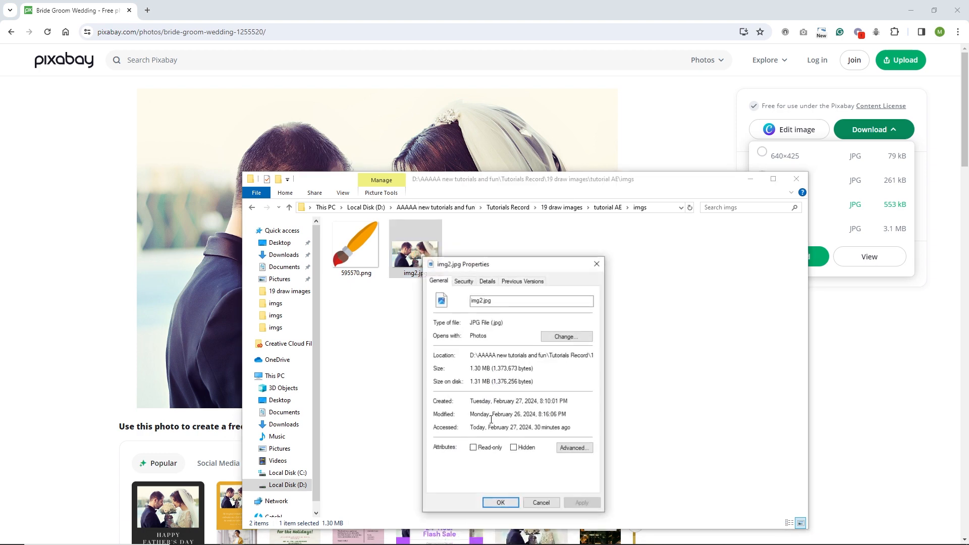
{"action": "left_click", "coordinate": [487, 281]}
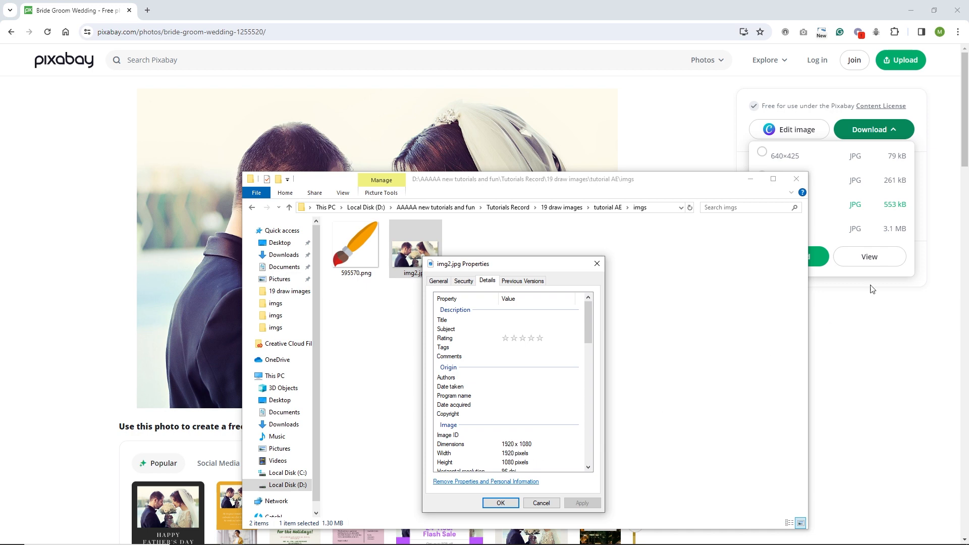
{"action": "left_click_drag", "start_coordinate": [721, 184], "coordinate": [662, 182]}
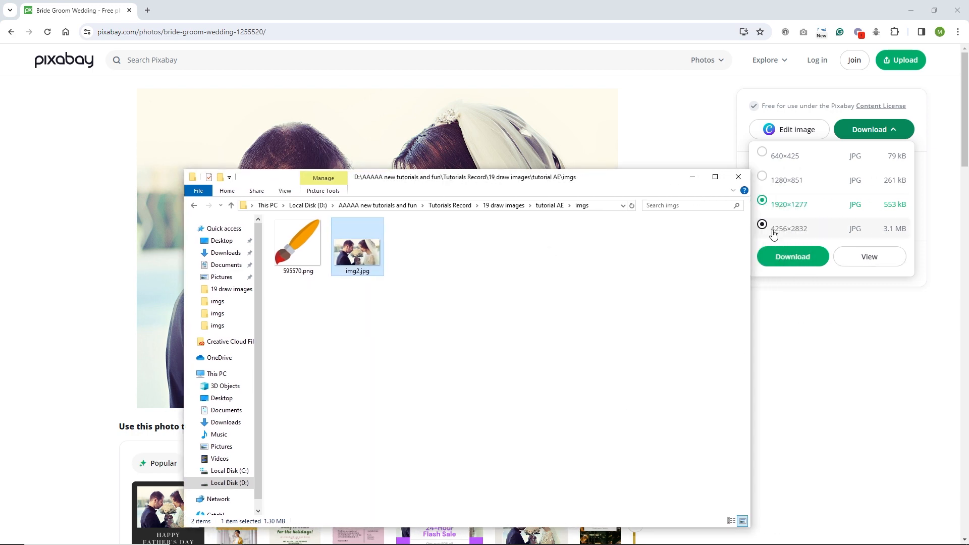
{"action": "right_click", "coordinate": [366, 252]}
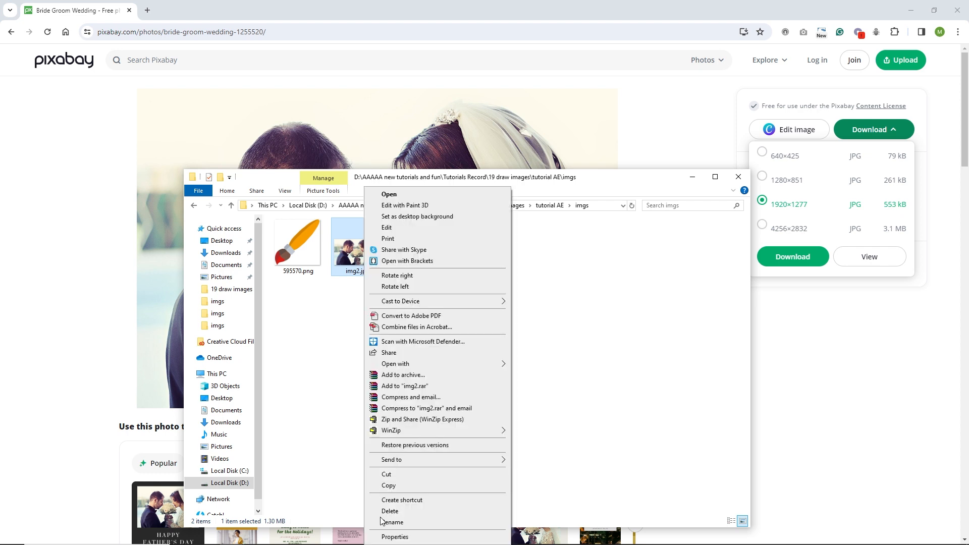
{"action": "left_click", "coordinate": [401, 536]}
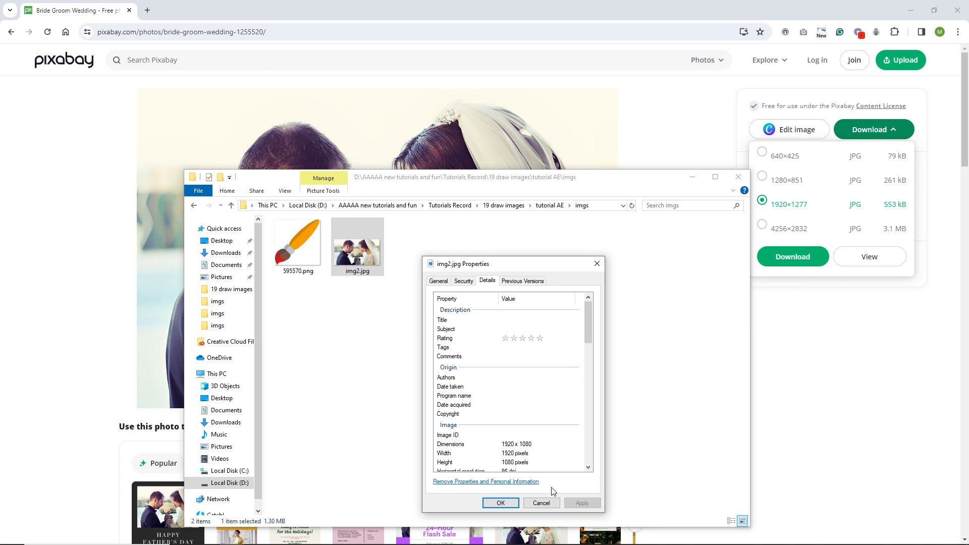
{"action": "left_click", "coordinate": [541, 503]}
{"action": "left_click", "coordinate": [413, 353]}
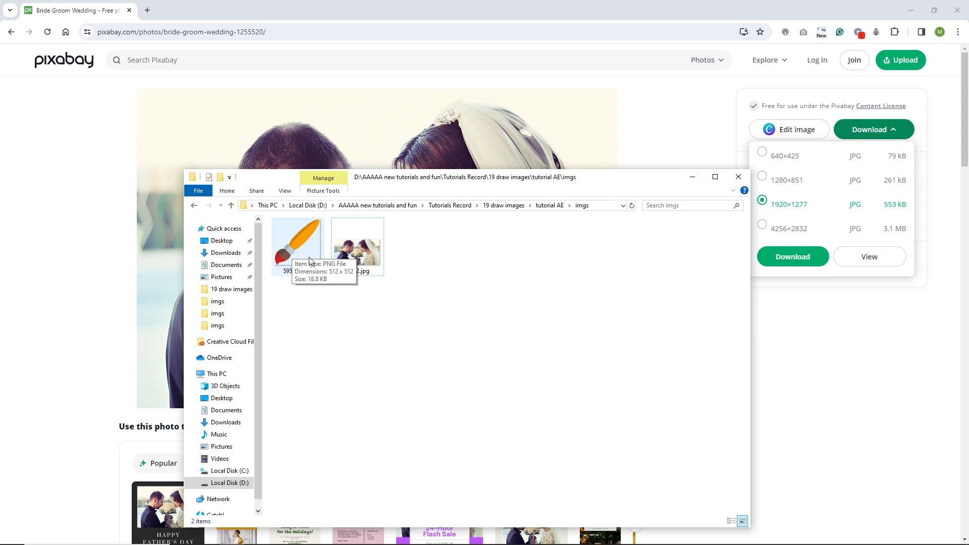
Switch to After Effects and create a new HD 1920x1080, 29.97 fps composition with a white background and duration 0;00;30;02
{"action": "mouse_move", "coordinate": [447, 541]}
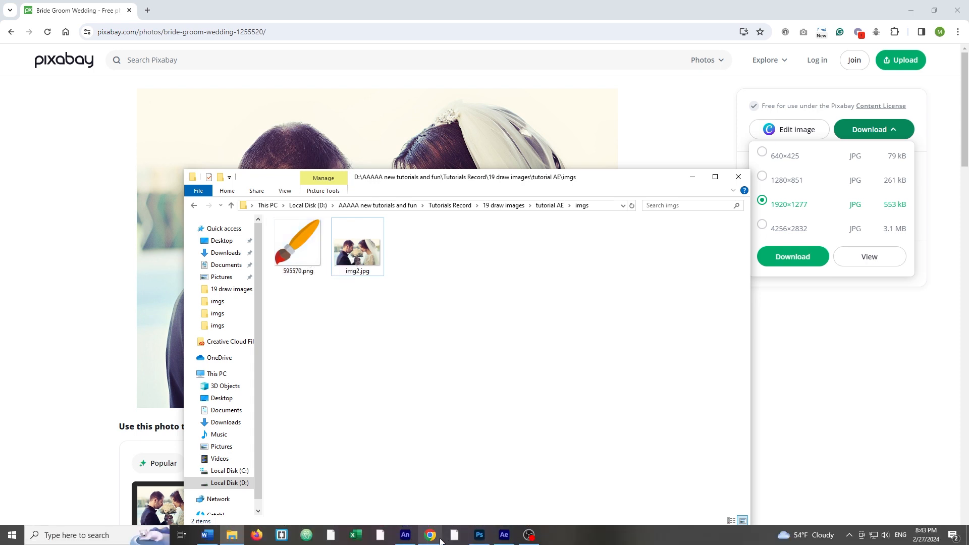
{"action": "left_click", "coordinate": [504, 535]}
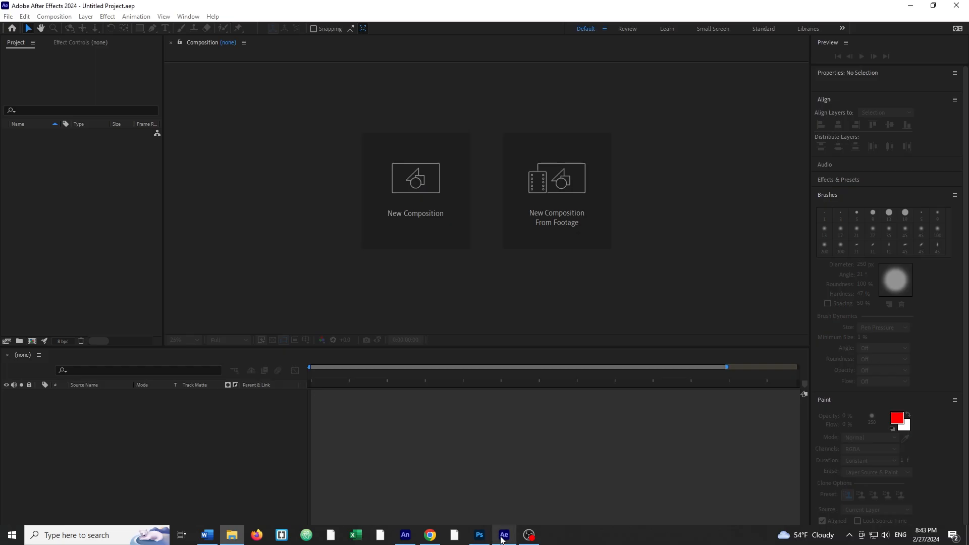
{"action": "left_click", "coordinate": [413, 187]}
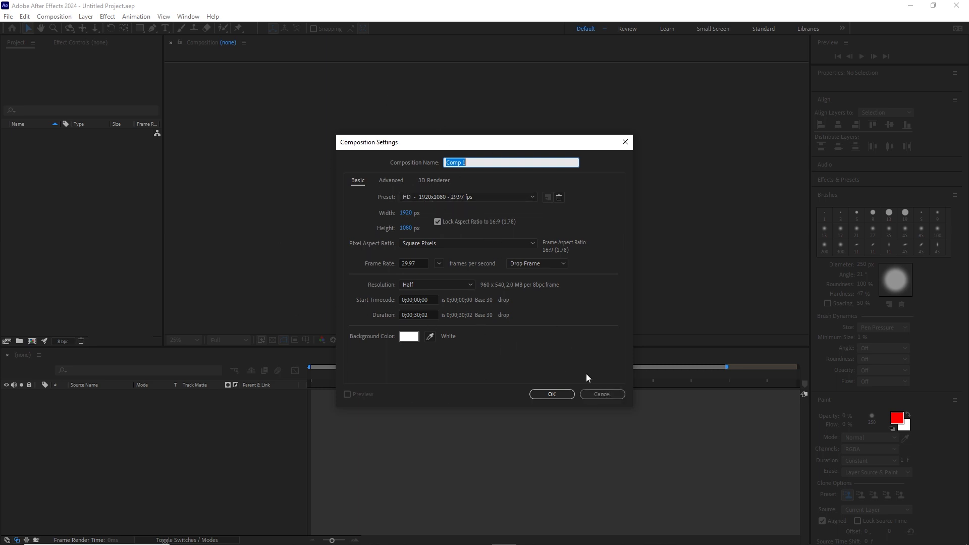
{"action": "left_click", "coordinate": [555, 396]}
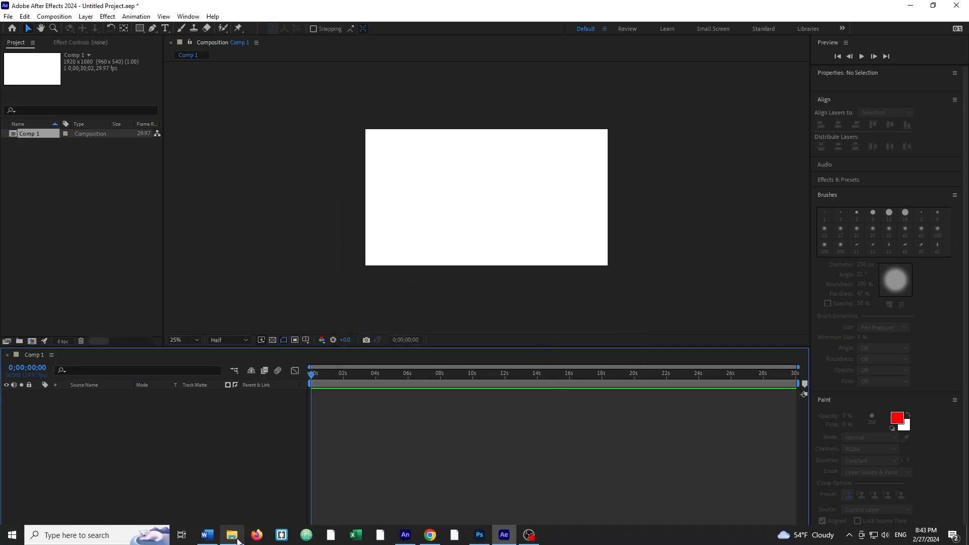
Import 595570.png and img2.jpg from the imgs folder into the project
{"action": "left_click", "coordinate": [232, 535]}
{"action": "left_click", "coordinate": [363, 262]}
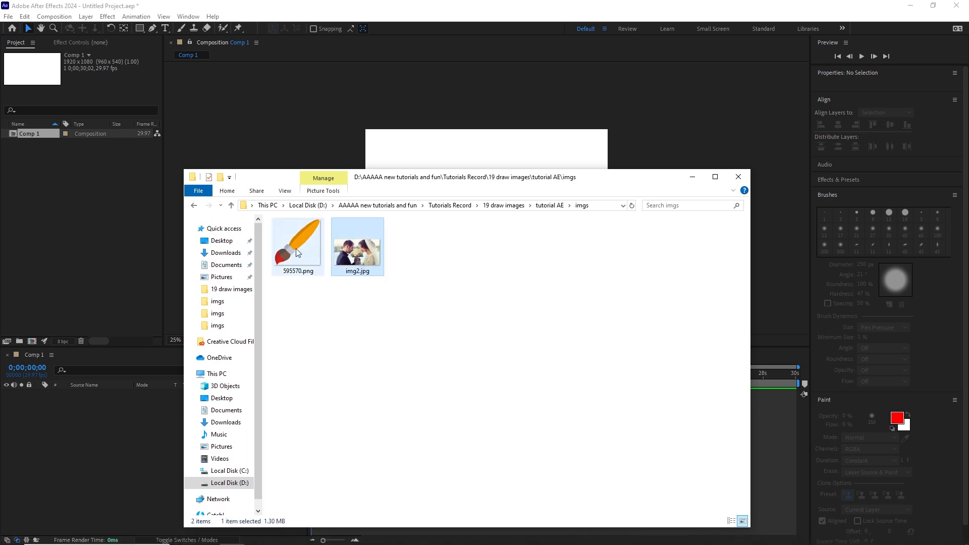
{"action": "left_click", "coordinate": [296, 250], "text": "ctrl"}
{"action": "left_click_drag", "start_coordinate": [295, 253], "coordinate": [52, 228]}
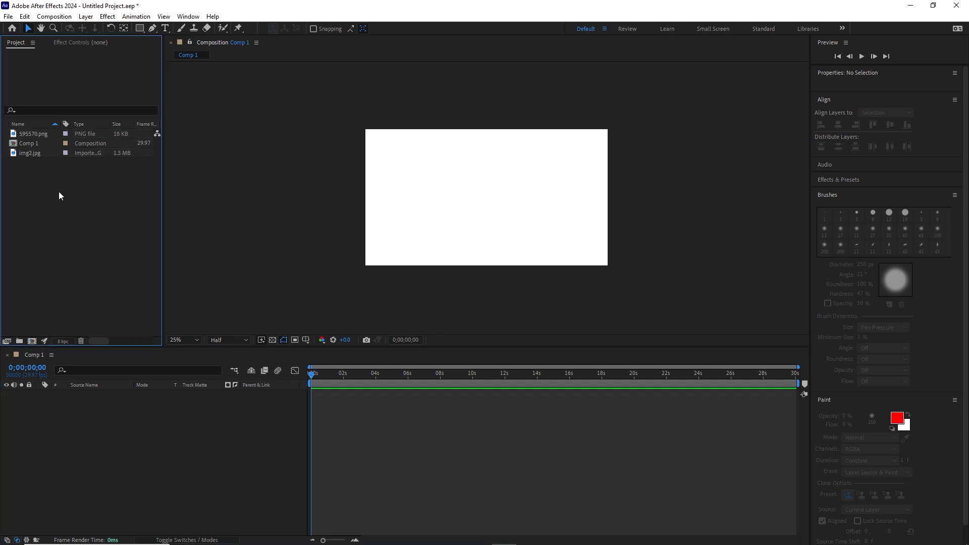
Add img2.jpg from the project to the composition's timeline as a layer
{"action": "left_click", "coordinate": [33, 153]}
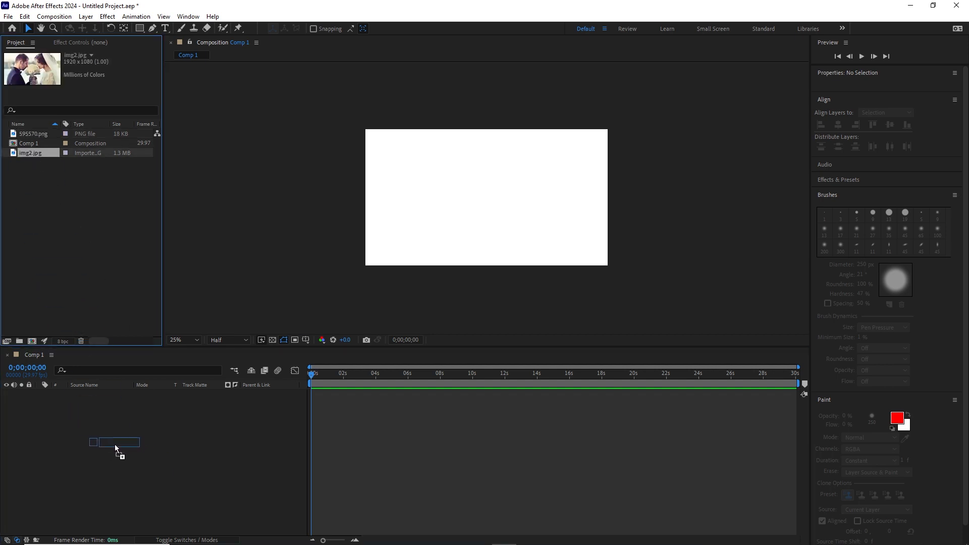
{"action": "left_click_drag", "start_coordinate": [115, 446], "coordinate": [115, 447]}
{"action": "left_click", "coordinate": [406, 457]}
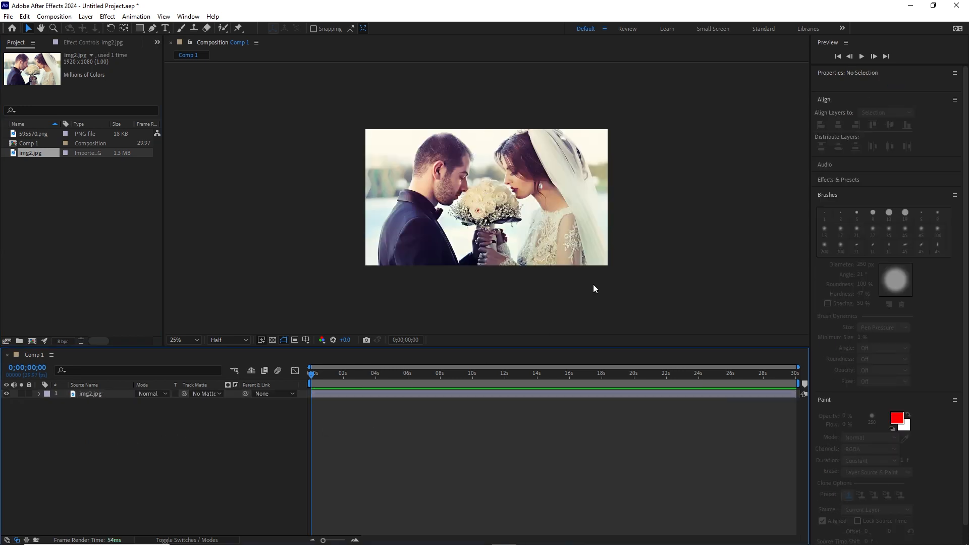
Open the img2.jpg layer for painting with the Brush tool and set the brush angle to 34° and hardness to 71%
{"action": "double_click", "coordinate": [506, 207]}
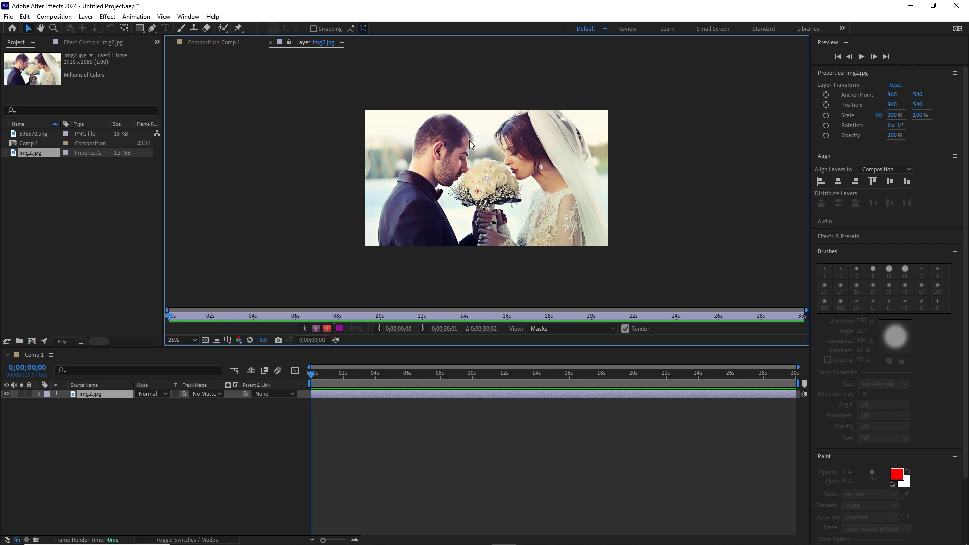
{"action": "left_click", "coordinate": [180, 30]}
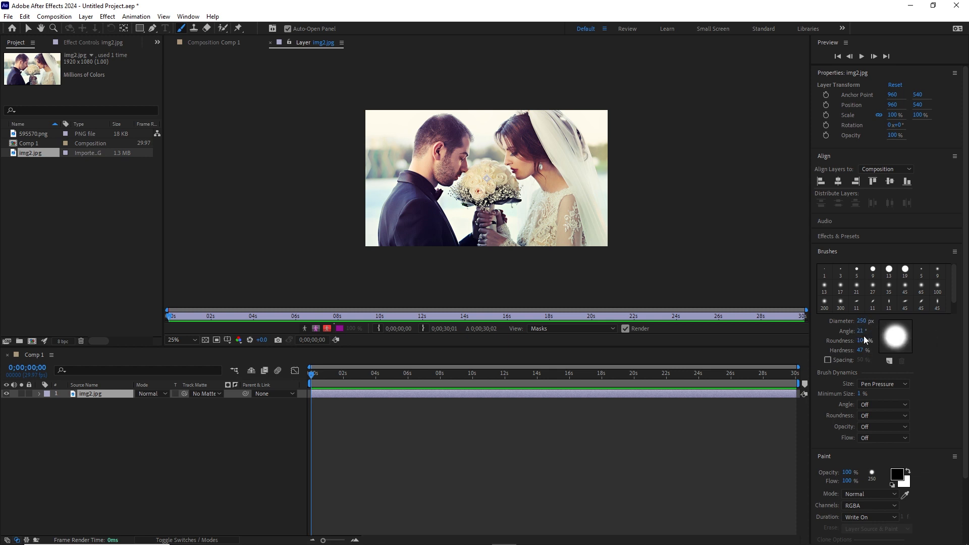
{"action": "mouse_move", "coordinate": [859, 331]}
{"action": "left_mouse_down"}
{"action": "mouse_move", "coordinate": [846, 332]}
{"action": "mouse_move", "coordinate": [862, 334]}
{"action": "left_mouse_up"}
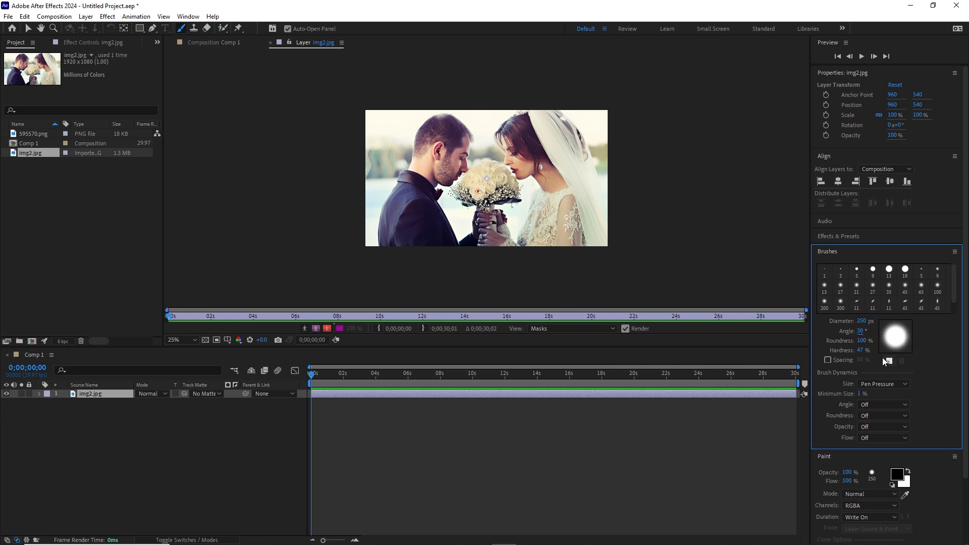
{"action": "mouse_move", "coordinate": [862, 344]}
{"action": "left_mouse_down"}
{"action": "mouse_move", "coordinate": [847, 342]}
{"action": "mouse_move", "coordinate": [869, 332]}
{"action": "mouse_move", "coordinate": [877, 341]}
{"action": "mouse_move", "coordinate": [865, 350]}
{"action": "mouse_move", "coordinate": [873, 351]}
{"action": "left_mouse_up"}
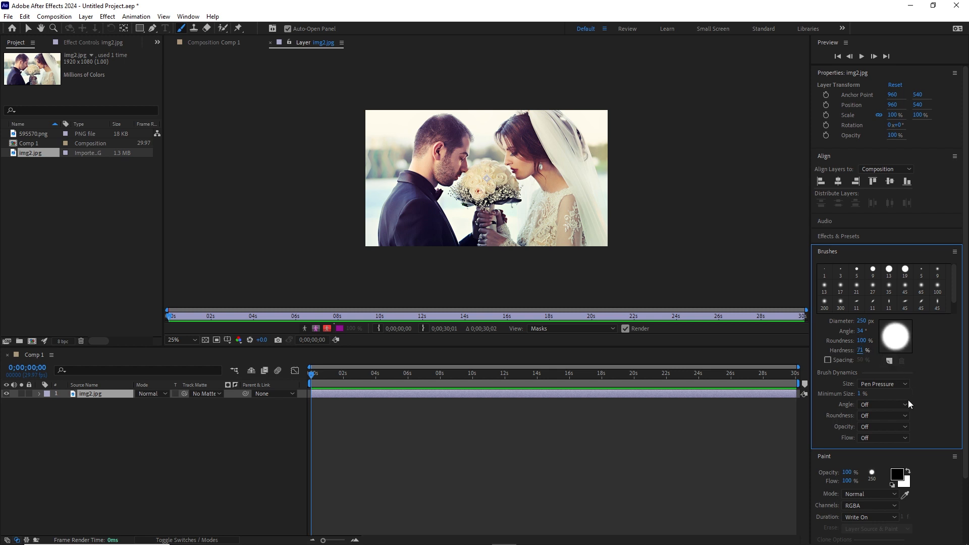
{"action": "left_click", "coordinate": [828, 360]}
Set the paint foreground color to white (FFFFFF) and choose Write On as the paint duration
{"action": "left_click", "coordinate": [899, 476]}
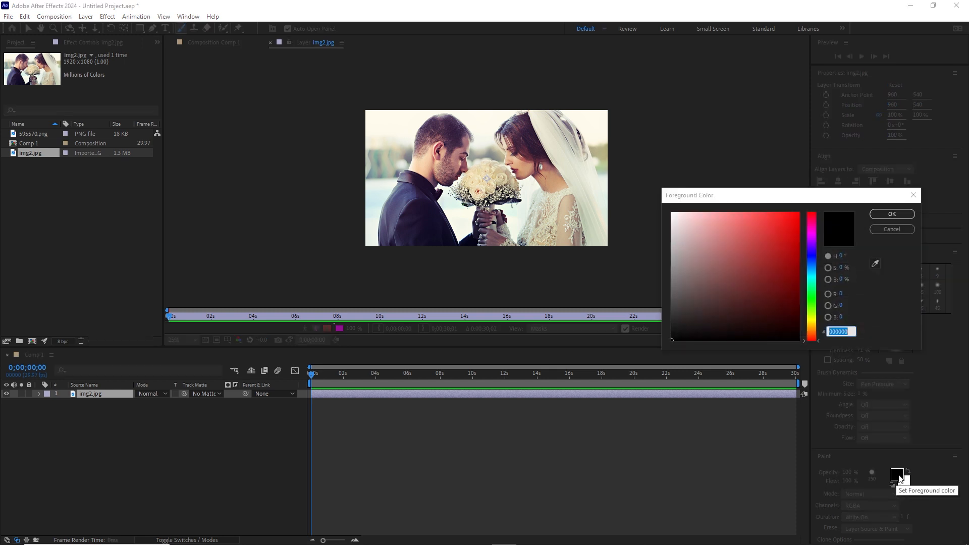
{"action": "left_click", "coordinate": [672, 213]}
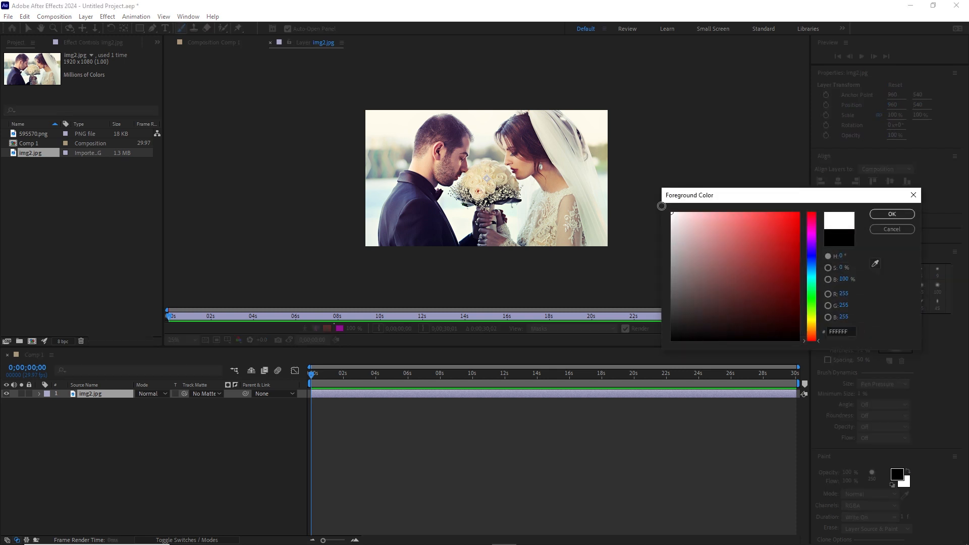
{"action": "left_click", "coordinate": [892, 214]}
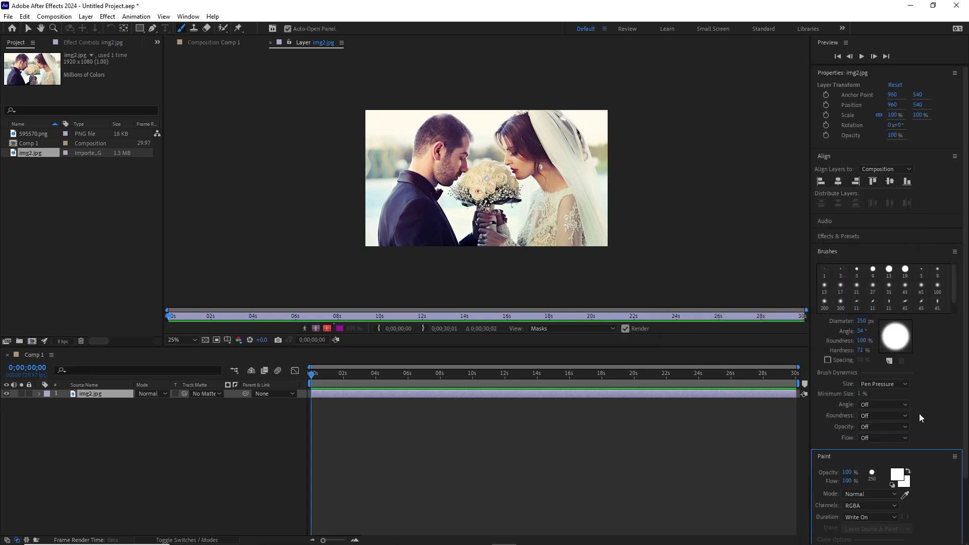
{"action": "left_click", "coordinate": [893, 518]}
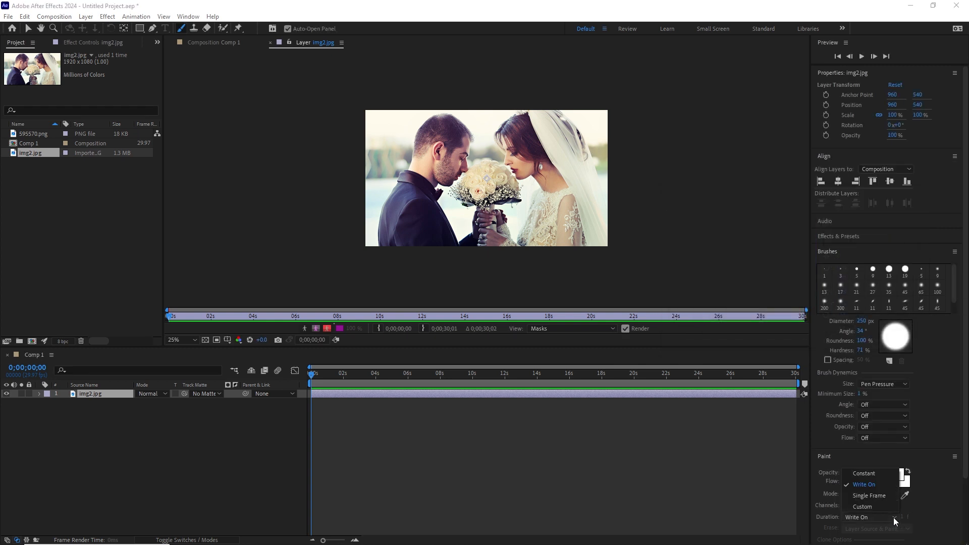
{"action": "left_click", "coordinate": [862, 486]}
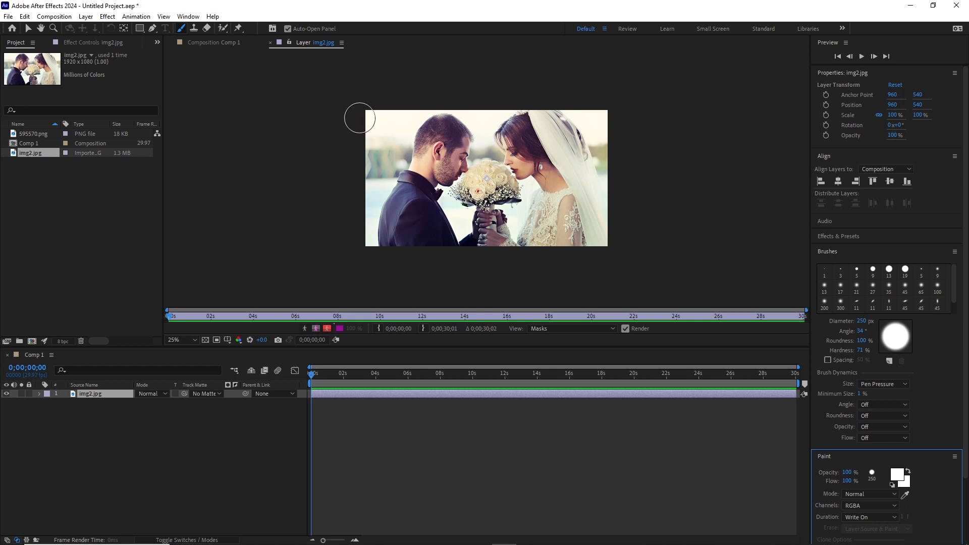
Paint one continuous white stroke from the upper left down across the whole image and reveal the img2.jpg layer's keyframes in the composition
{"action": "mouse_move", "coordinate": [357, 119]}
{"action": "left_mouse_down"}
{"action": "mouse_move", "coordinate": [588, 117]}
{"action": "mouse_move", "coordinate": [619, 130]}
{"action": "mouse_move", "coordinate": [583, 140]}
{"action": "mouse_move", "coordinate": [409, 138]}
{"action": "mouse_move", "coordinate": [368, 152]}
{"action": "mouse_move", "coordinate": [609, 162]}
{"action": "mouse_move", "coordinate": [582, 178]}
{"action": "mouse_move", "coordinate": [358, 181]}
{"action": "mouse_move", "coordinate": [390, 194]}
{"action": "mouse_move", "coordinate": [577, 194]}
{"action": "mouse_move", "coordinate": [617, 205]}
{"action": "mouse_move", "coordinate": [360, 217]}
{"action": "mouse_move", "coordinate": [603, 220]}
{"action": "mouse_move", "coordinate": [600, 234]}
{"action": "mouse_move", "coordinate": [376, 231]}
{"action": "left_mouse_up"}
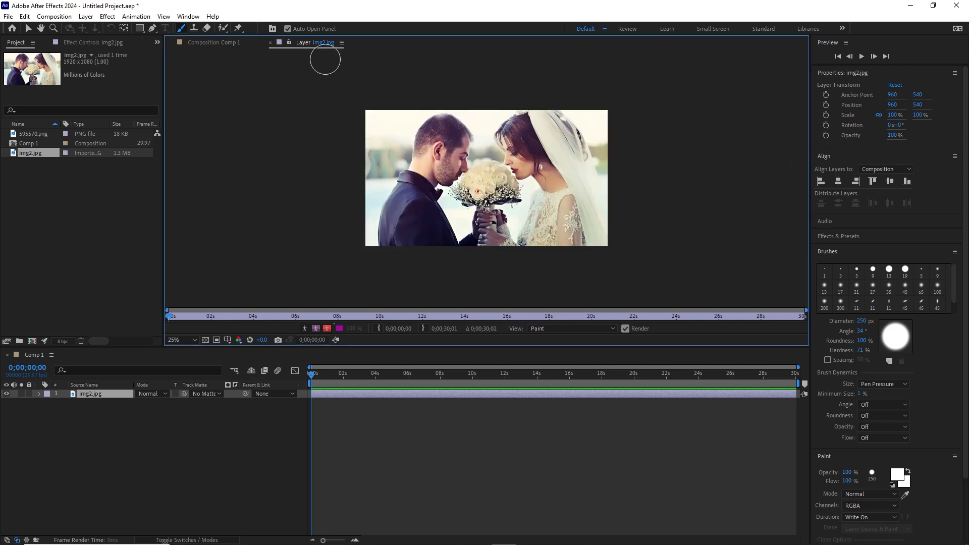
{"action": "left_click", "coordinate": [270, 43]}
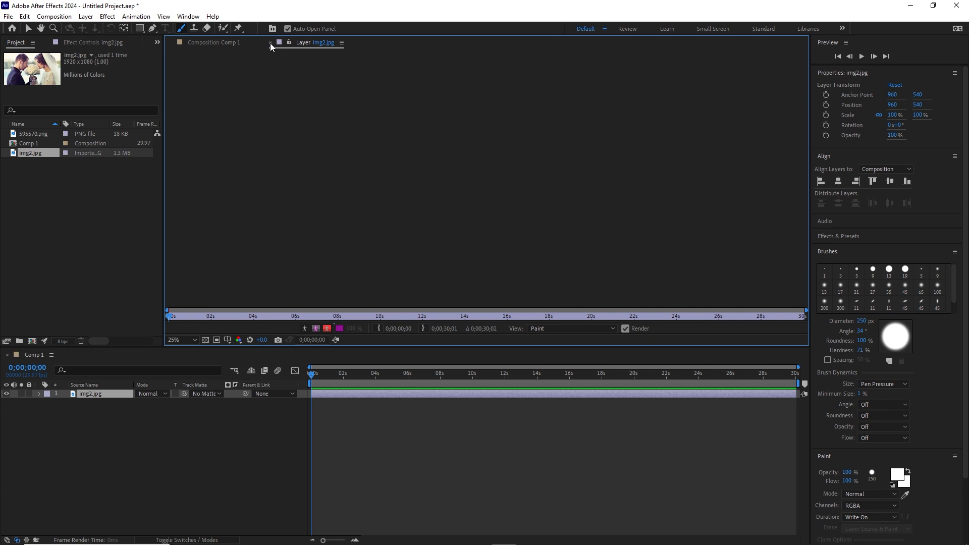
{"action": "left_click", "coordinate": [87, 395]}
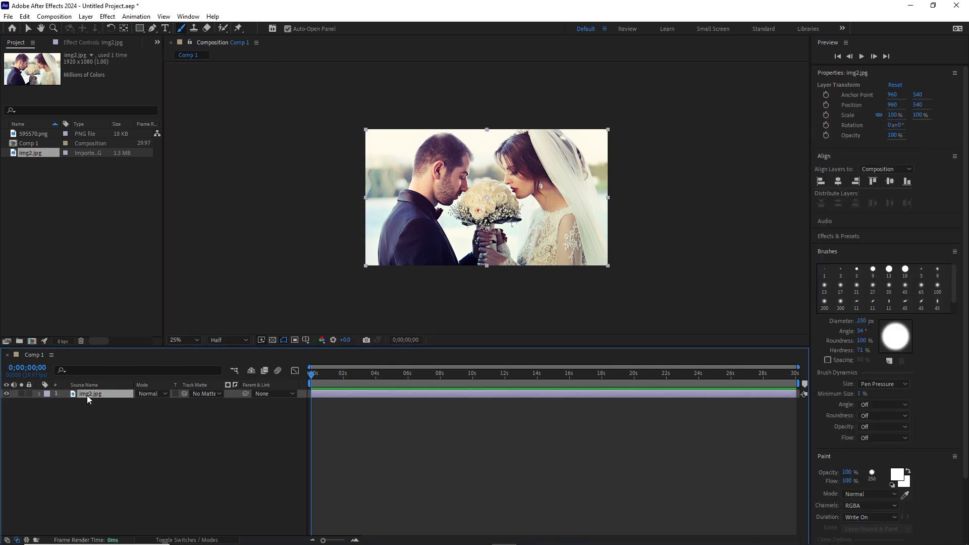
{"action": "key", "text": "u"}
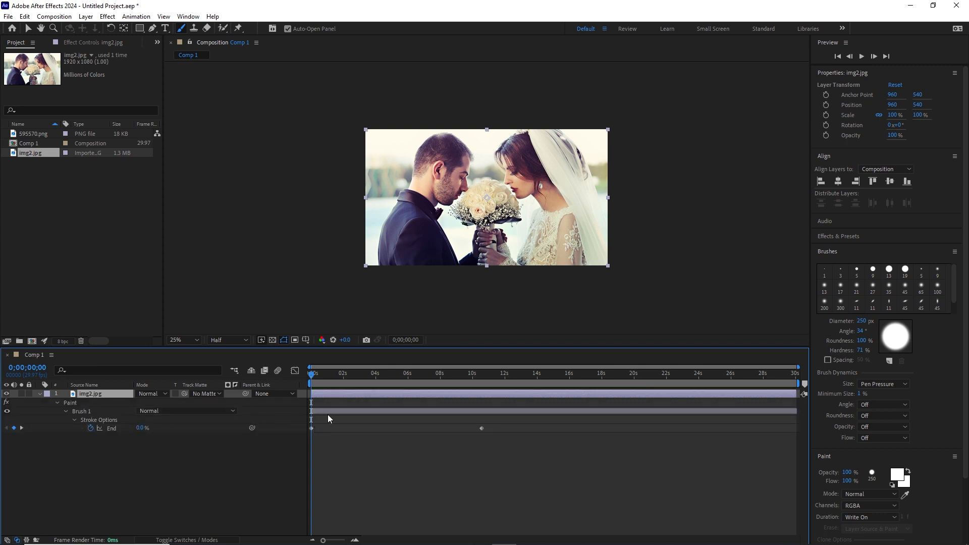
Test shifting the Brush 1 bar along the timeline and back to the start, and preview the write-on animation
{"action": "left_click_drag", "start_coordinate": [326, 412], "coordinate": [334, 412]}
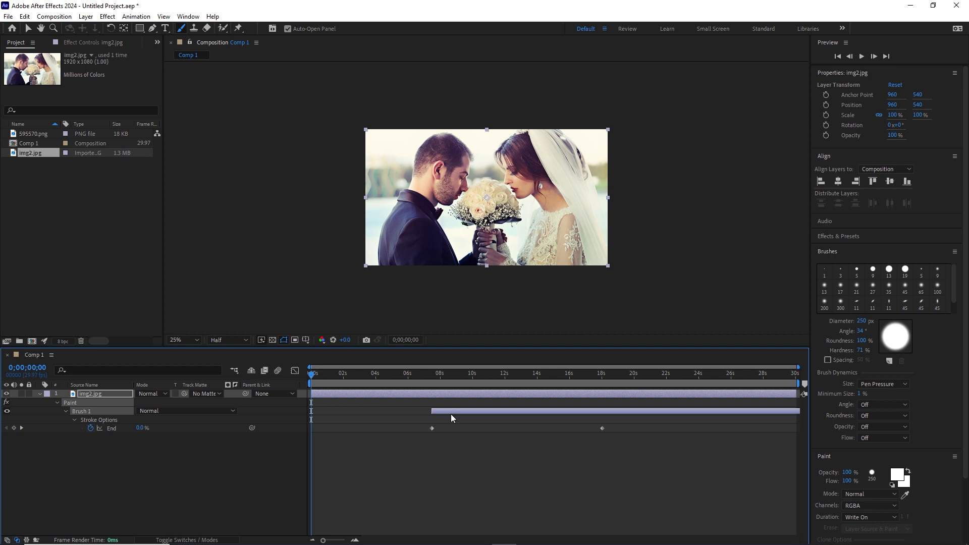
{"action": "left_click_drag", "start_coordinate": [472, 412], "coordinate": [459, 410]}
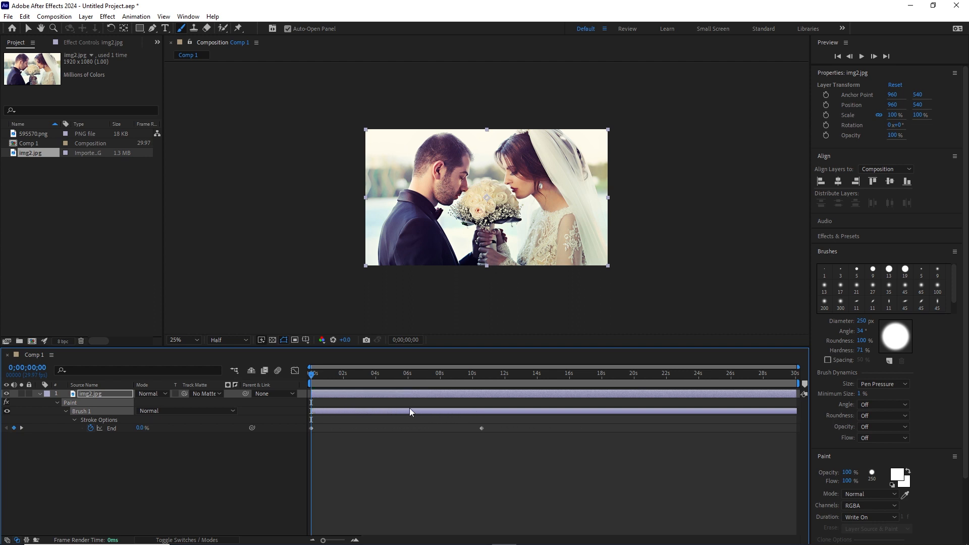
{"action": "key", "text": "space"}
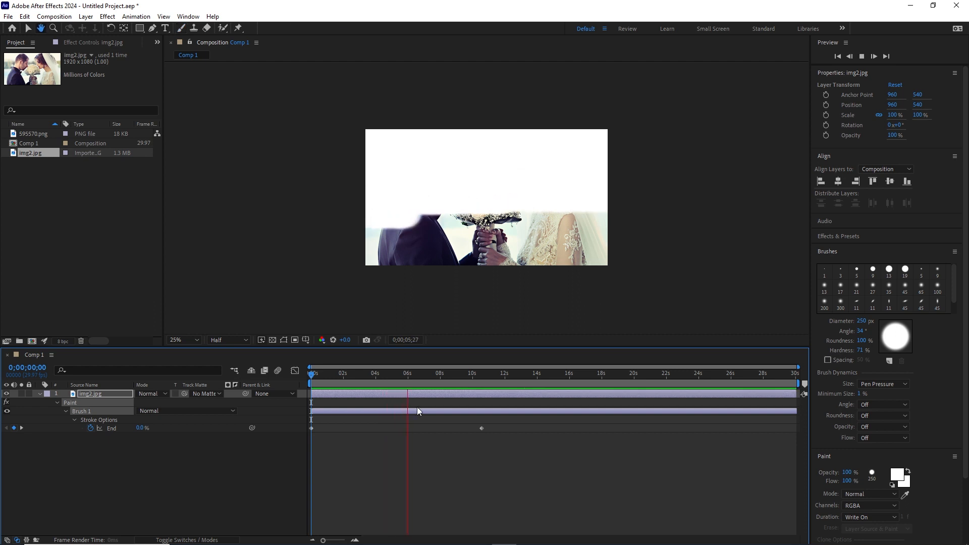
{"action": "key", "text": "space"}
Time-reverse both Brush 1 End keyframes and scrub the timeline to check the reversed stroke
{"action": "left_click", "coordinate": [493, 429]}
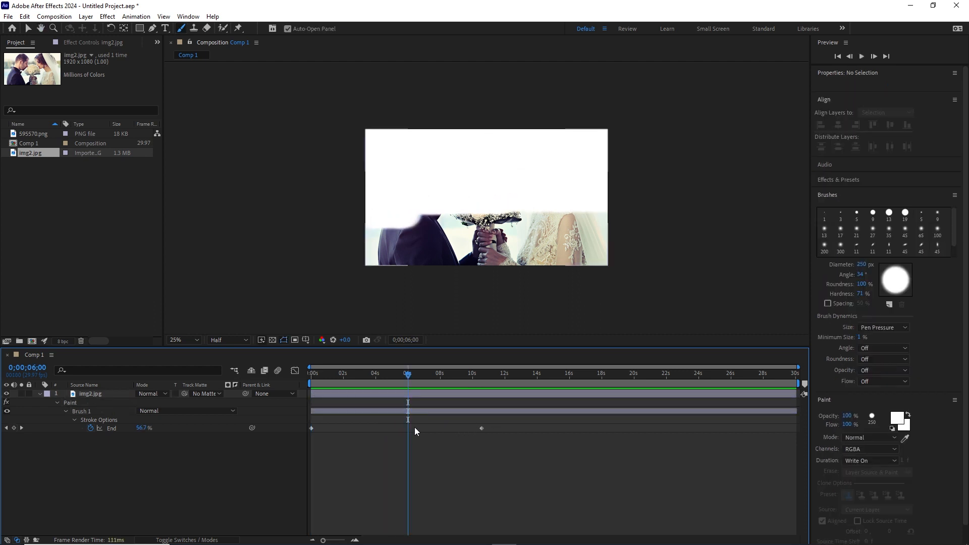
{"action": "left_click_drag", "start_coordinate": [492, 432], "coordinate": [310, 432]}
{"action": "right_click", "coordinate": [310, 430]}
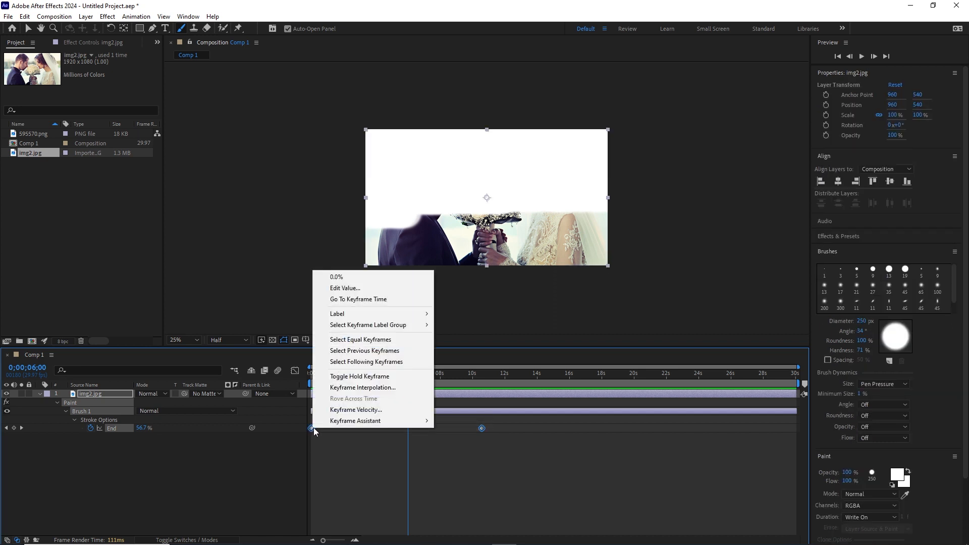
{"action": "mouse_move", "coordinate": [418, 426]}
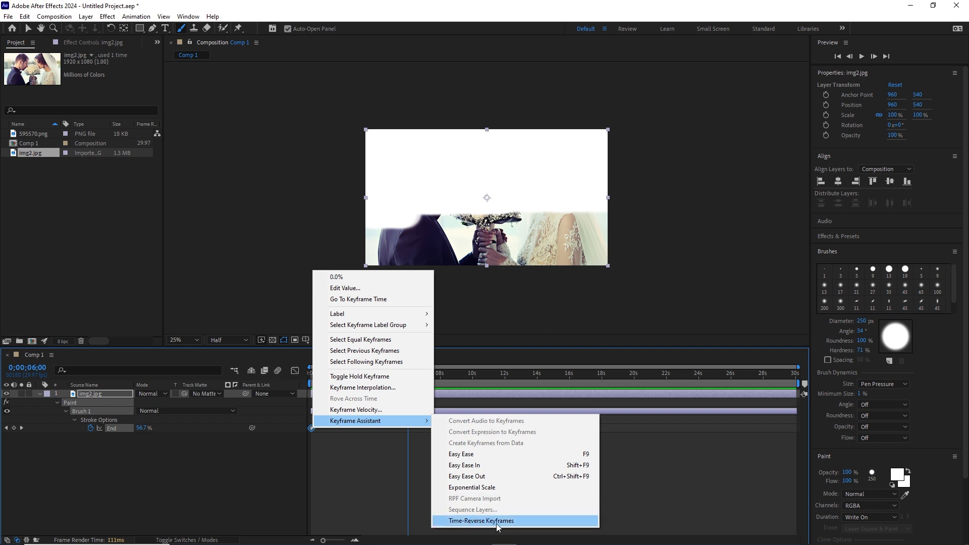
{"action": "left_click", "coordinate": [480, 520]}
{"action": "left_click", "coordinate": [444, 456]}
{"action": "mouse_move", "coordinate": [413, 375]}
{"action": "left_mouse_down"}
{"action": "mouse_move", "coordinate": [309, 373]}
{"action": "mouse_move", "coordinate": [453, 362]}
{"action": "mouse_move", "coordinate": [311, 372]}
{"action": "mouse_move", "coordinate": [427, 365]}
{"action": "left_mouse_up"}
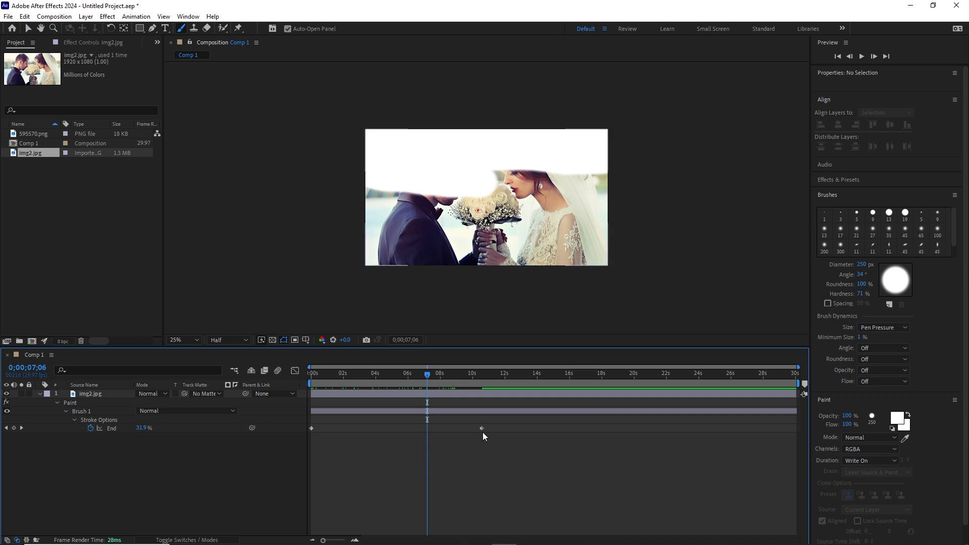
Move the second Brush 1 End keyframe to about 3 seconds and preview the photo reveal
{"action": "left_click_drag", "start_coordinate": [482, 428], "coordinate": [363, 420]}
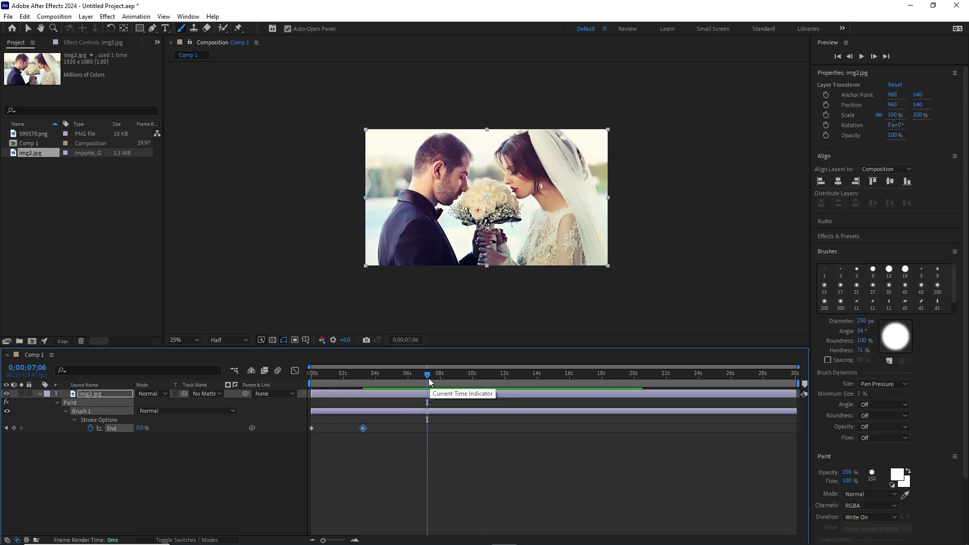
{"action": "left_click_drag", "start_coordinate": [428, 377], "coordinate": [304, 388]}
{"action": "key", "text": "space"}
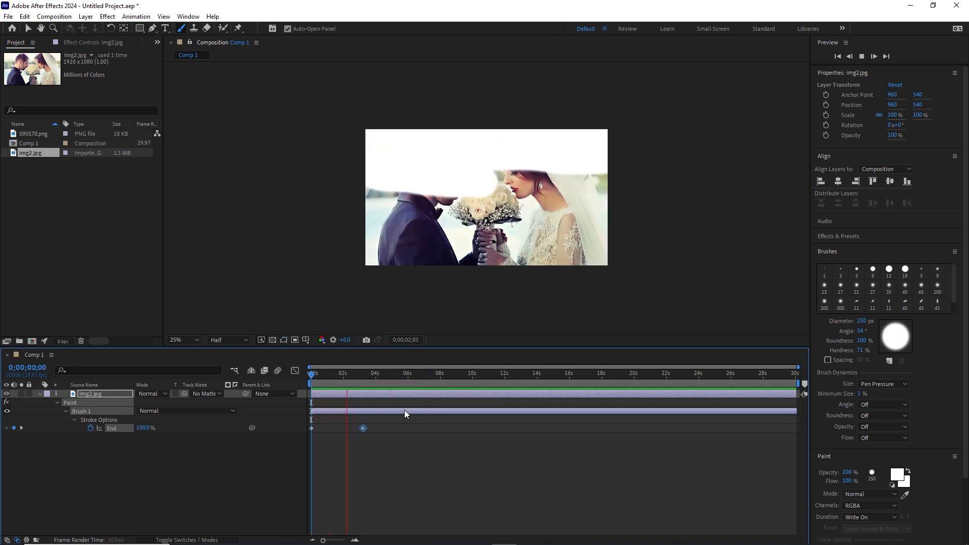
{"action": "key", "text": "space"}
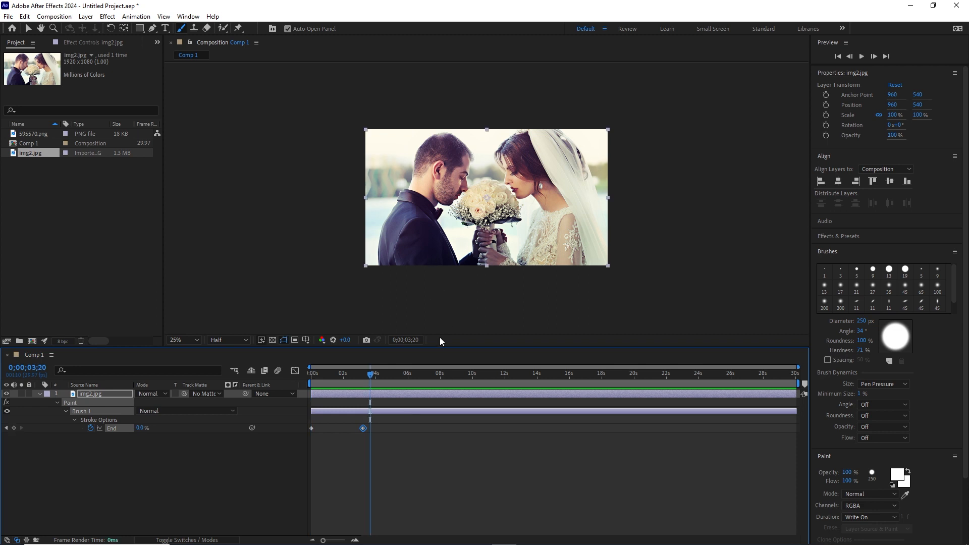
Delete the Paint effect from the img2.jpg layer
{"action": "left_click", "coordinate": [153, 451]}
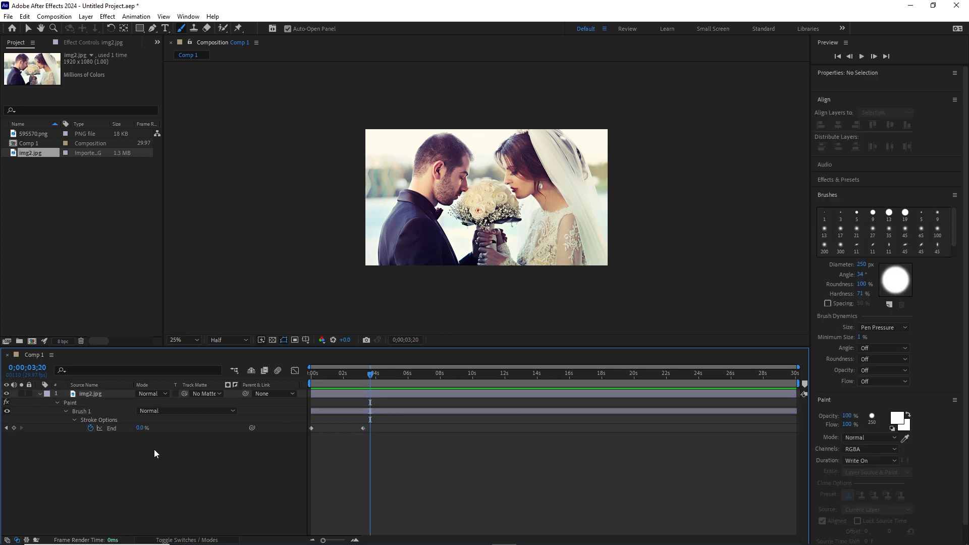
{"action": "left_click", "coordinate": [69, 403]}
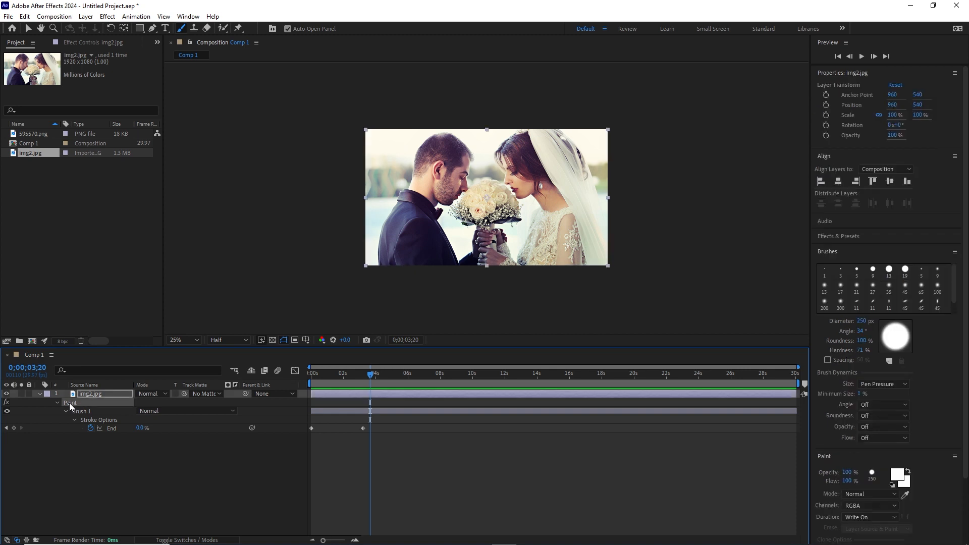
{"action": "key", "text": "Delete"}
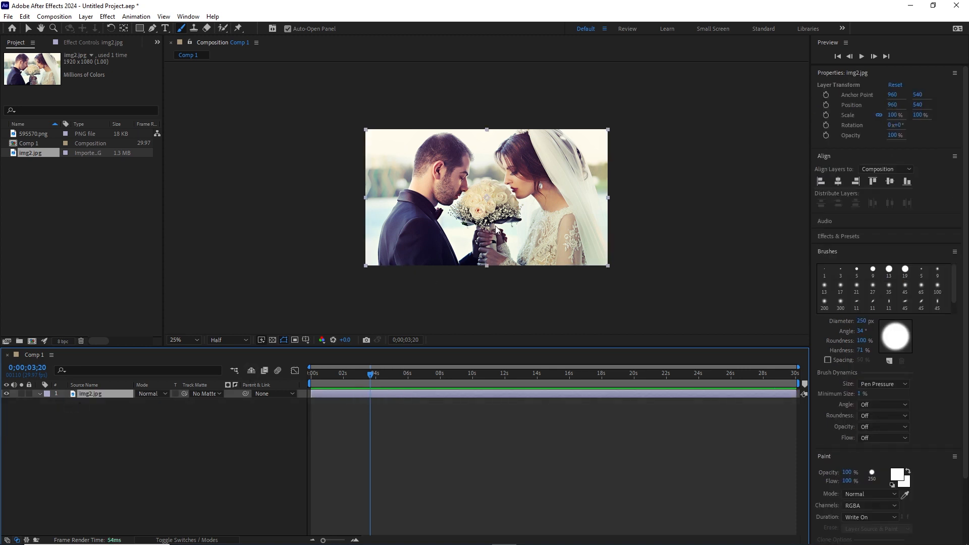
Paint one continuous white stroke over the whole img2.jpg layer, starting at the photo's lower-right corner, and return to the composition
{"action": "double_click", "coordinate": [503, 200]}
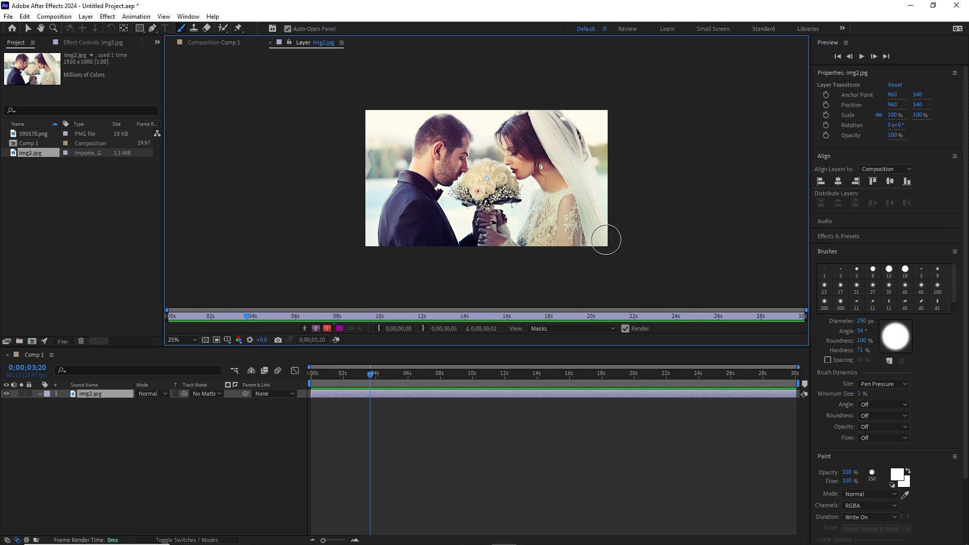
{"action": "left_click", "coordinate": [596, 238]}
{"action": "mouse_move", "coordinate": [596, 238]}
{"action": "left_mouse_down"}
{"action": "mouse_move", "coordinate": [363, 229]}
{"action": "mouse_move", "coordinate": [604, 212]}
{"action": "mouse_move", "coordinate": [365, 199]}
{"action": "mouse_move", "coordinate": [591, 190]}
{"action": "mouse_move", "coordinate": [558, 169]}
{"action": "mouse_move", "coordinate": [426, 173]}
{"action": "mouse_move", "coordinate": [361, 156]}
{"action": "mouse_move", "coordinate": [611, 156]}
{"action": "mouse_move", "coordinate": [530, 134]}
{"action": "mouse_move", "coordinate": [413, 134]}
{"action": "mouse_move", "coordinate": [366, 116]}
{"action": "mouse_move", "coordinate": [604, 122]}
{"action": "mouse_move", "coordinate": [658, 184]}
{"action": "left_mouse_up"}
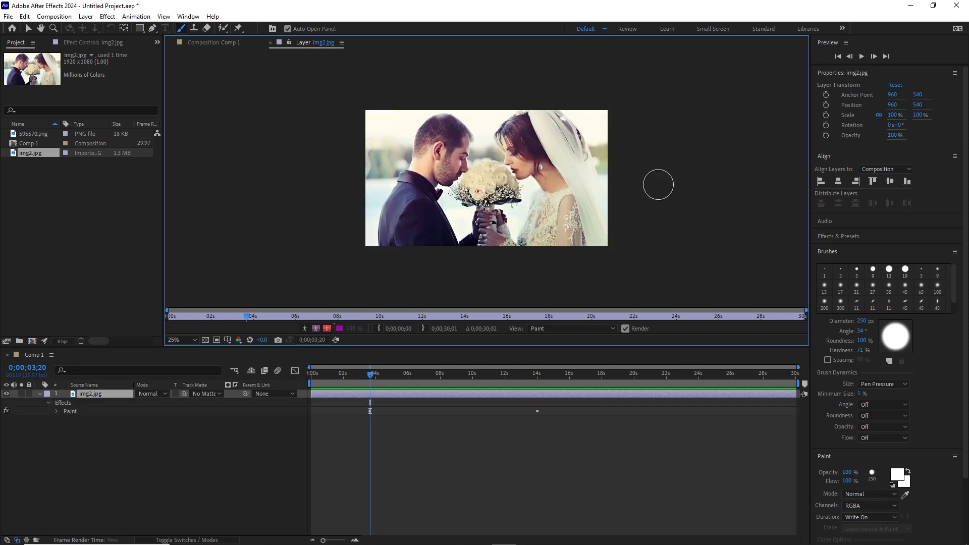
{"action": "left_click", "coordinate": [270, 43]}
{"action": "left_click", "coordinate": [137, 426]}
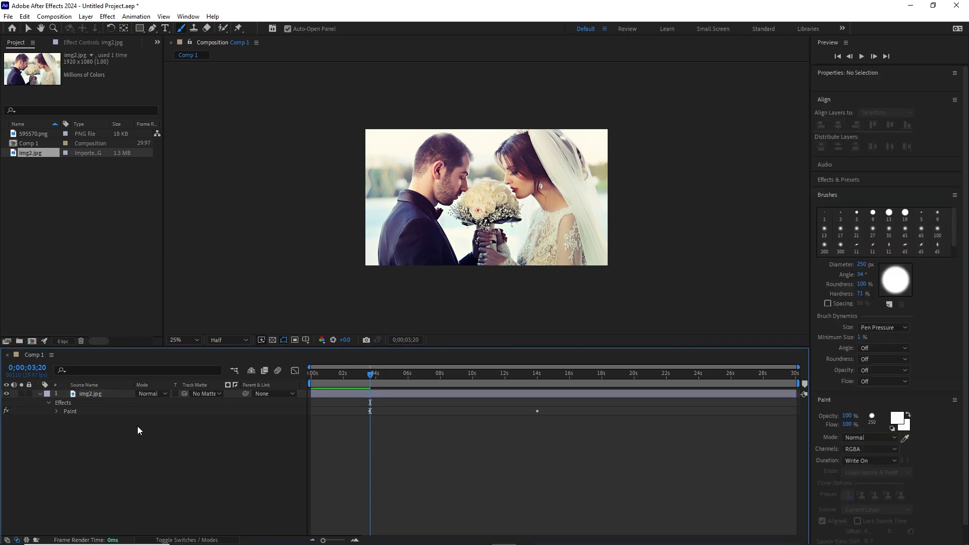
Reveal the img2.jpg layer's keyframes and shift the Brush 1 bar to the start of the timeline
{"action": "left_click", "coordinate": [92, 393]}
{"action": "key", "text": "u"}
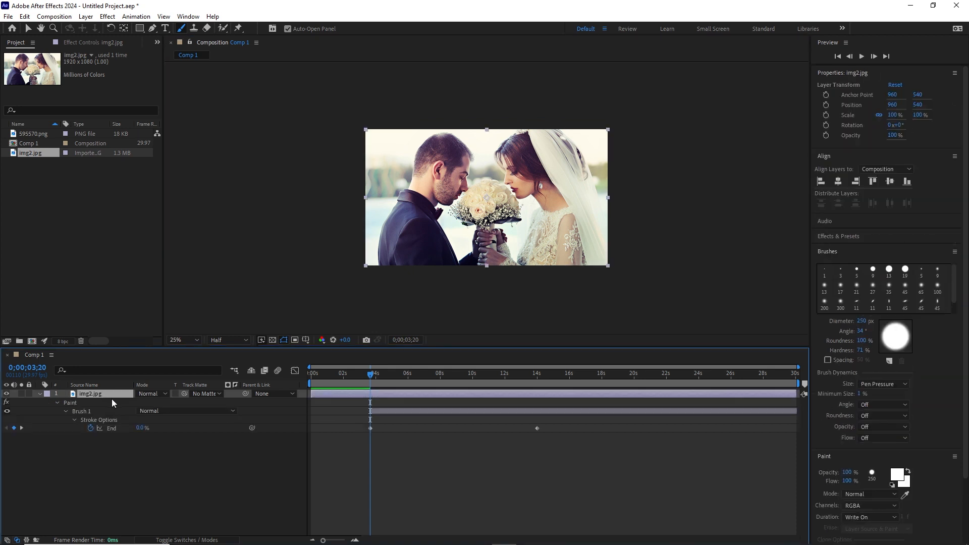
{"action": "left_click_drag", "start_coordinate": [393, 413], "coordinate": [331, 410]}
Apply Time-Reverse Keyframes to both End keyframes of the repainted Brush 1 stroke
{"action": "left_click", "coordinate": [472, 456]}
{"action": "left_click_drag", "start_coordinate": [489, 435], "coordinate": [317, 430]}
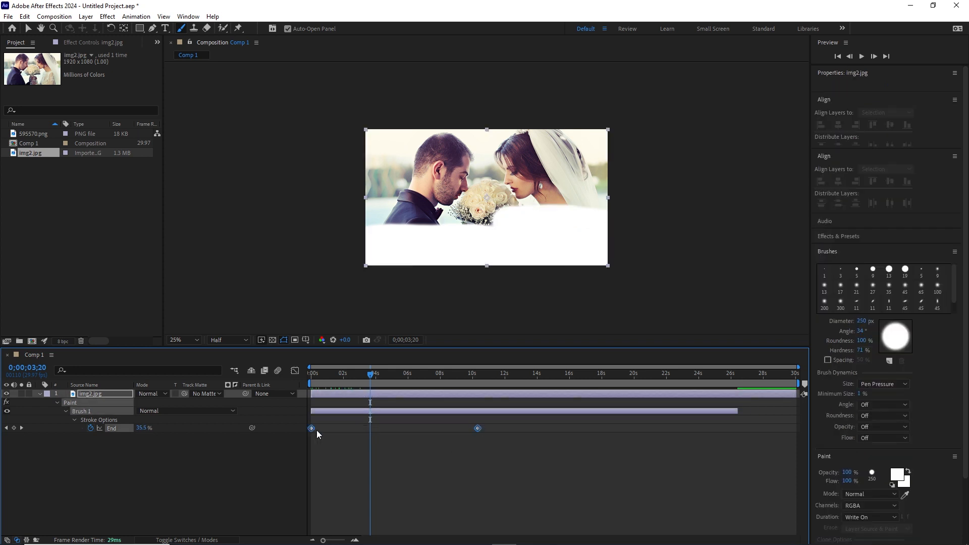
{"action": "right_click", "coordinate": [478, 428]}
{"action": "mouse_move", "coordinate": [583, 424]}
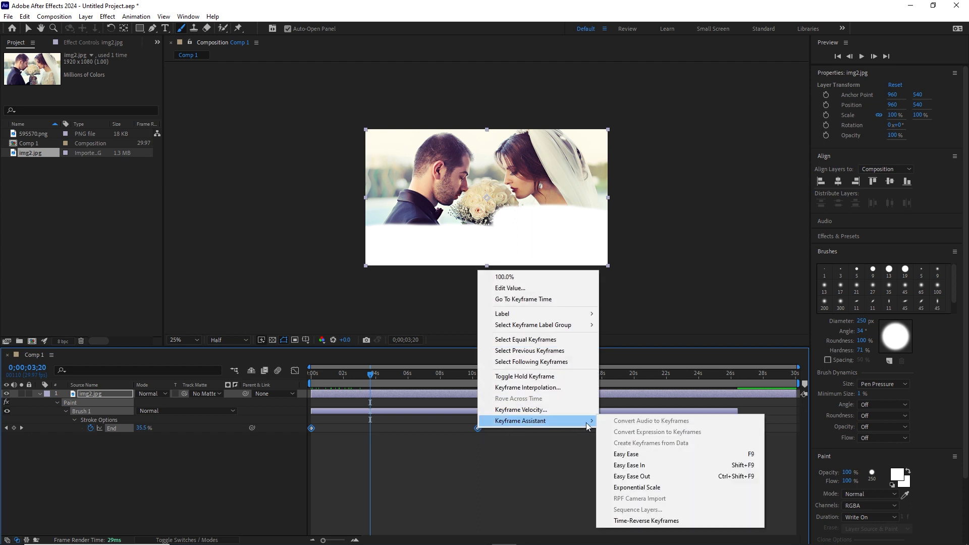
{"action": "left_click", "coordinate": [638, 520]}
{"action": "left_click", "coordinate": [475, 439]}
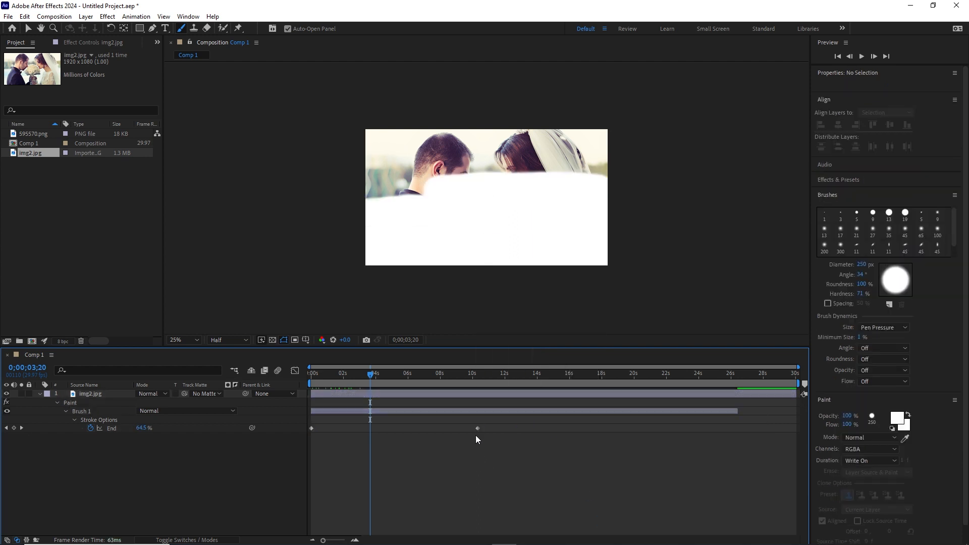
Move the second Brush 1 End keyframe to about 3.5 seconds and preview the reveal from the start
{"action": "left_click_drag", "start_coordinate": [477, 428], "coordinate": [367, 430]}
{"action": "left_click", "coordinate": [313, 387]}
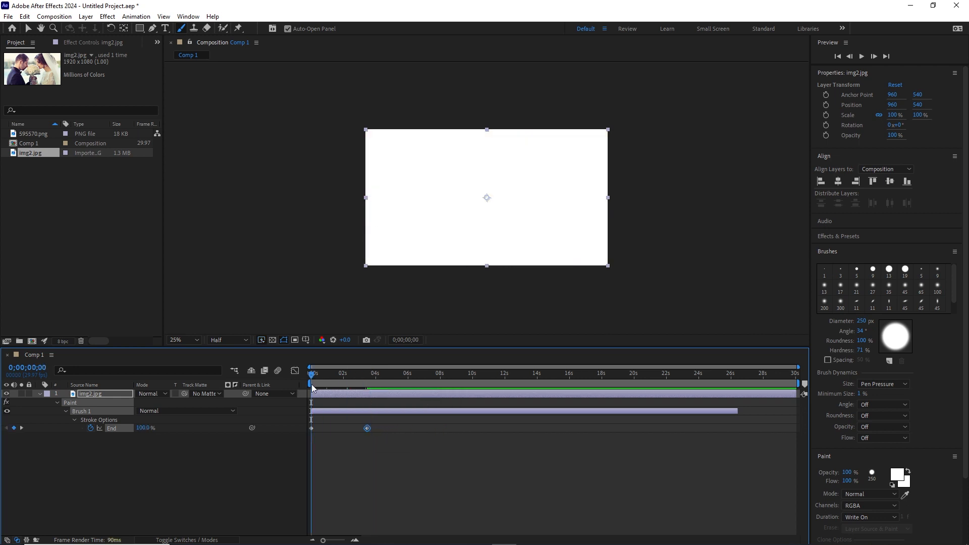
{"action": "key", "text": "space"}
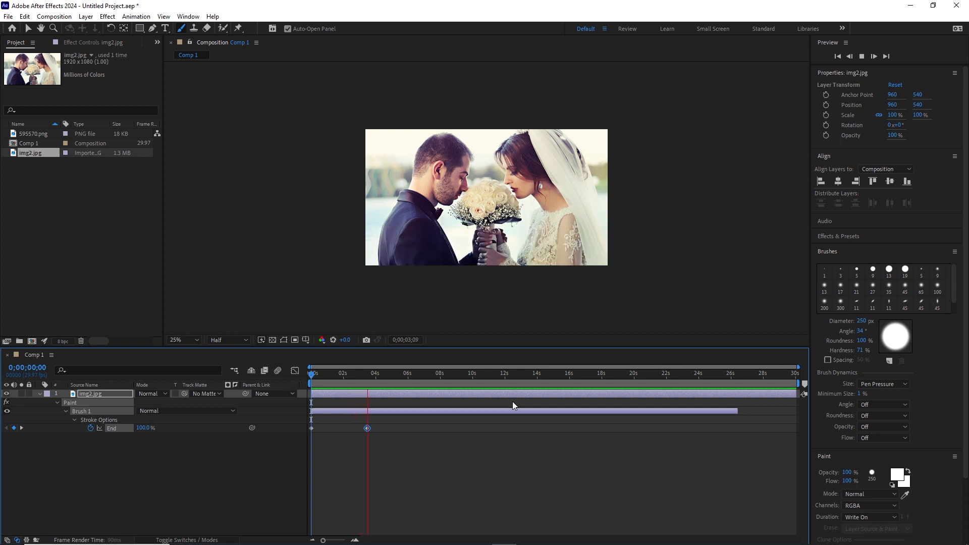
{"action": "key", "text": "space"}
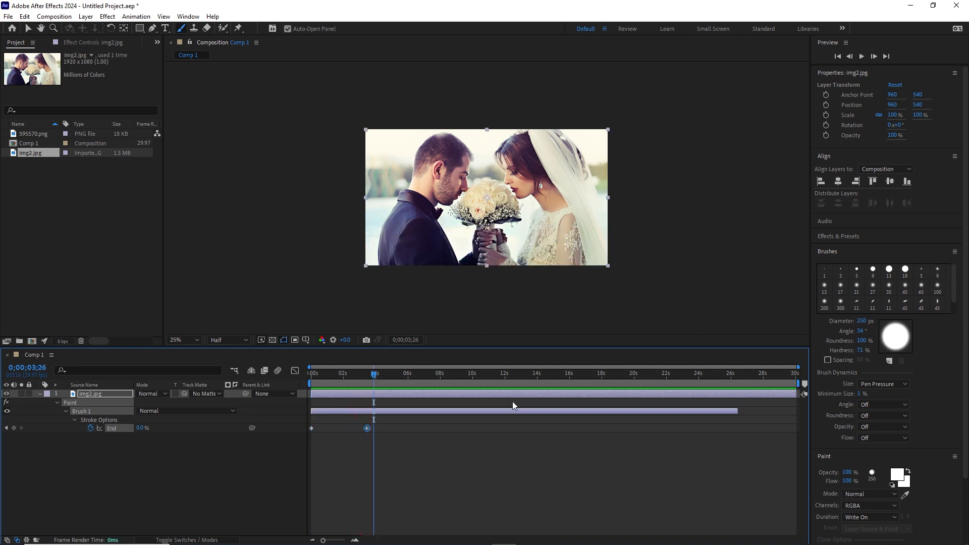
Add 595570.png to the composition above the img2.jpg layer and set its rotation to 86°
{"action": "left_click", "coordinate": [200, 471]}
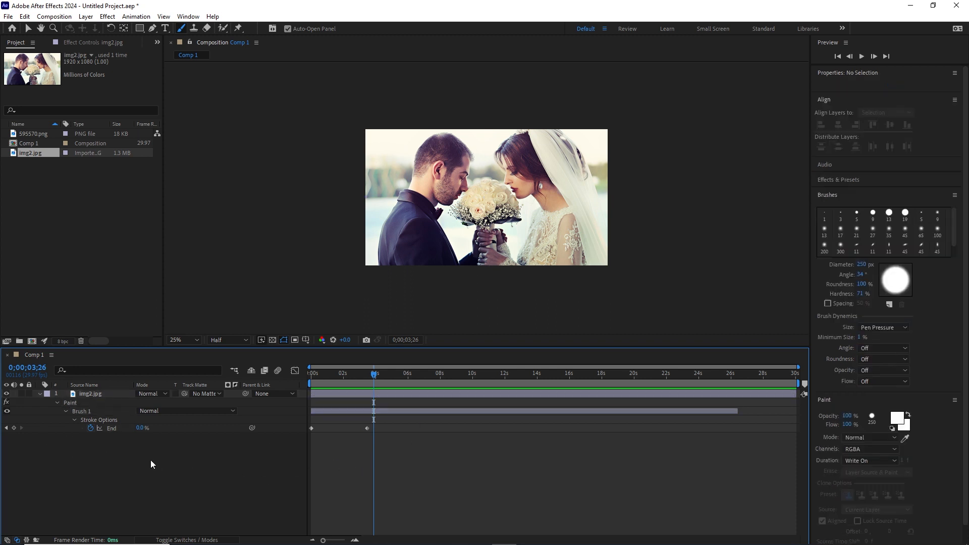
{"action": "left_click", "coordinate": [33, 134]}
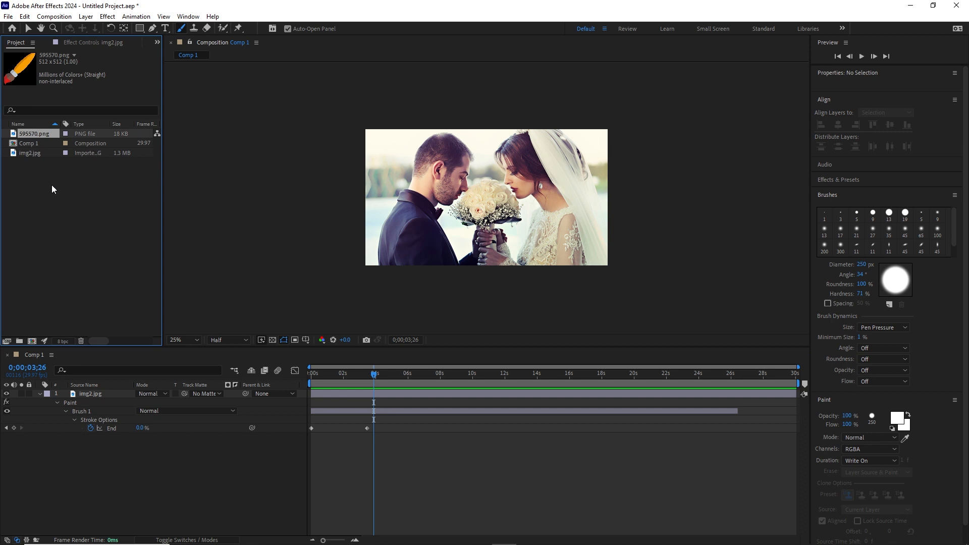
{"action": "left_click_drag", "start_coordinate": [46, 168], "coordinate": [103, 392]}
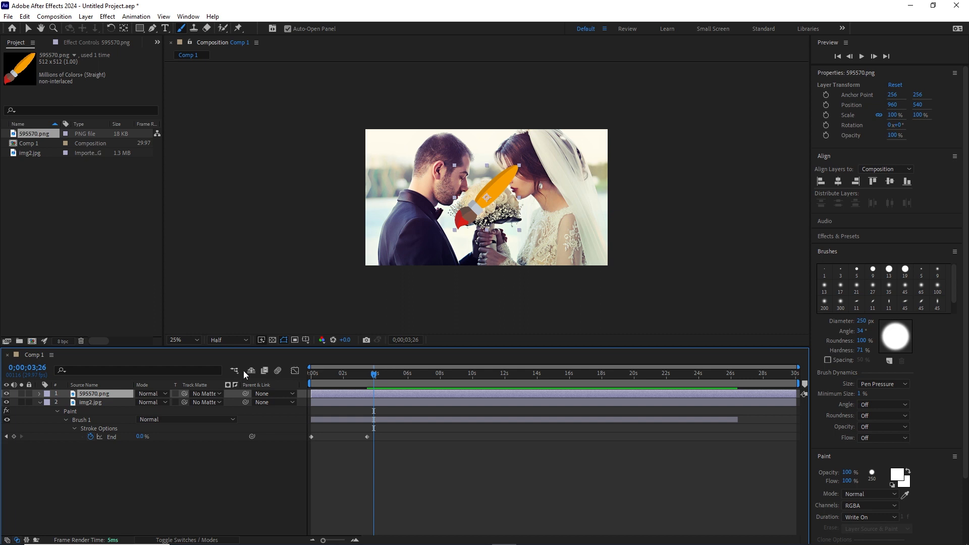
{"action": "key", "text": "r"}
{"action": "left_click_drag", "start_coordinate": [151, 404], "coordinate": [220, 423]}
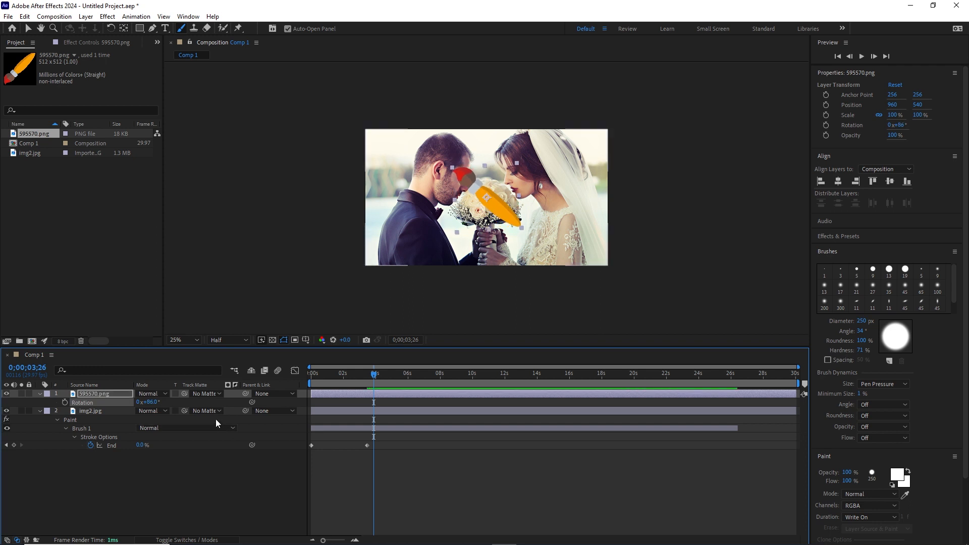
At 0 seconds, move the paintbrush image past the photo's upper-right edge to 2040, 248 and set its first Position keyframe
{"action": "key", "text": "p"}
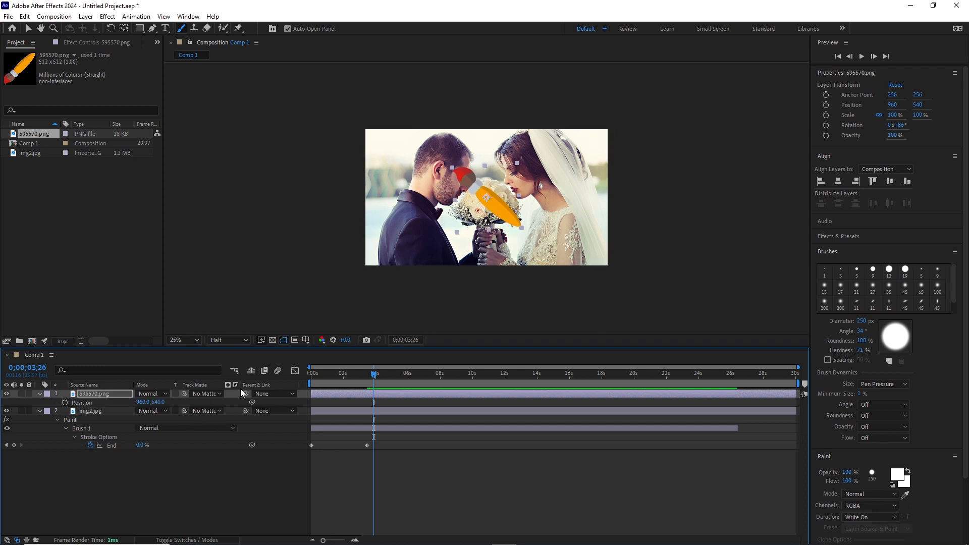
{"action": "left_click_drag", "start_coordinate": [374, 373], "coordinate": [314, 382]}
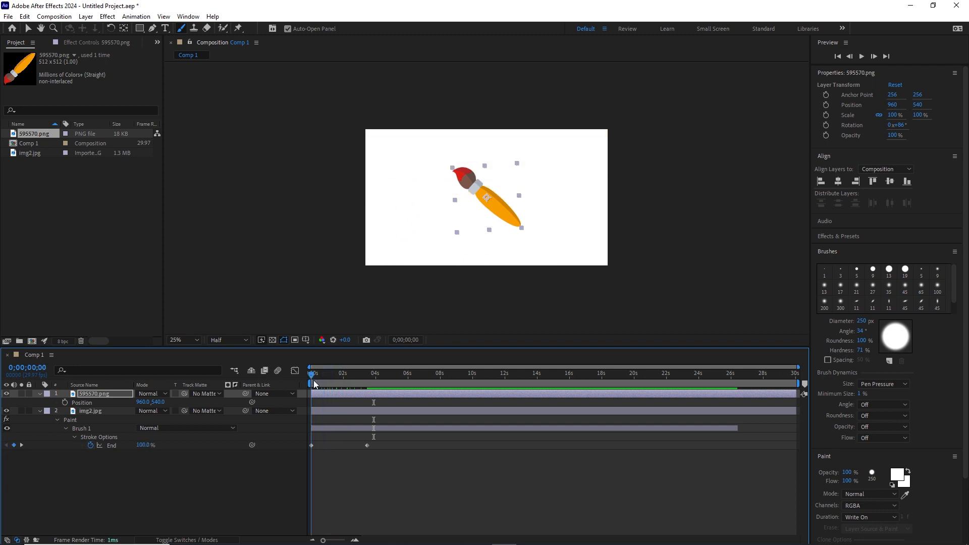
{"action": "left_click", "coordinate": [498, 204]}
{"action": "left_click", "coordinate": [725, 318]}
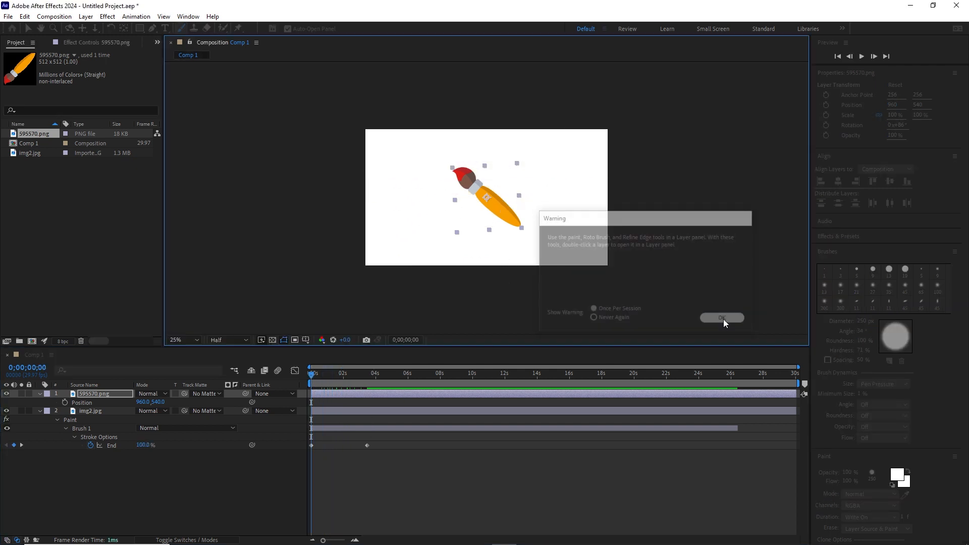
{"action": "left_click_drag", "start_coordinate": [495, 204], "coordinate": [632, 171]}
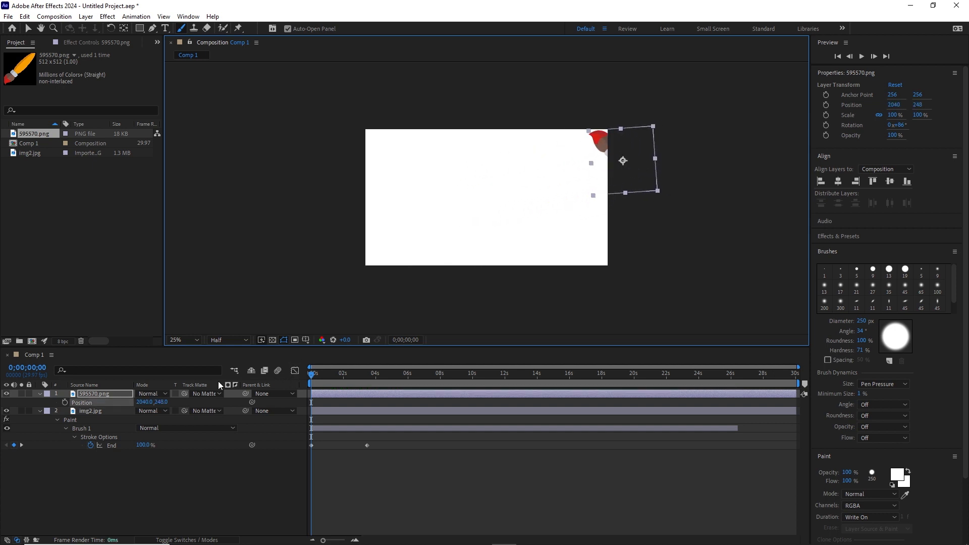
{"action": "left_click", "coordinate": [64, 402]}
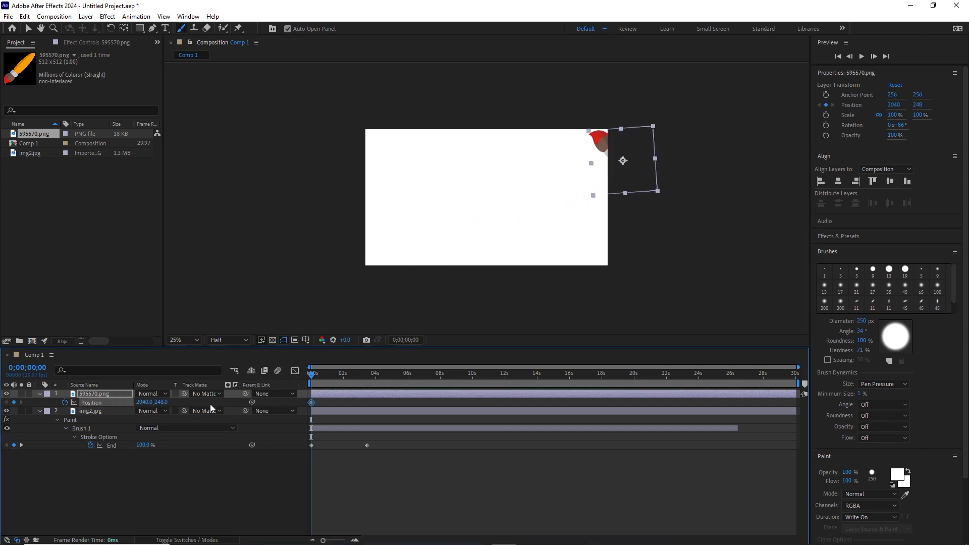
Keyframe the paintbrush image along the photo's upper-left edge: 264, 264 at 0;00;00;10 and 288, 384 at 0;00;00;12
{"action": "key", "text": "space"}
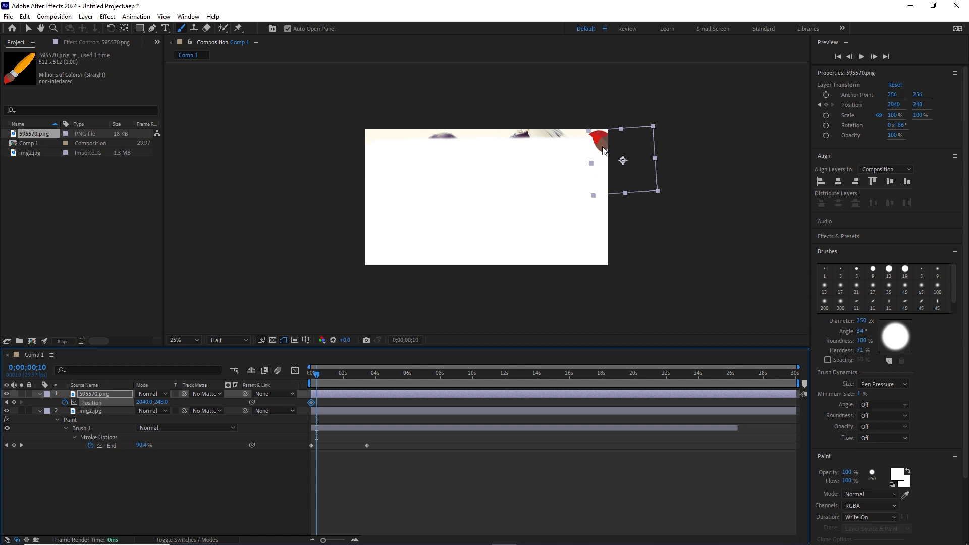
{"action": "left_click_drag", "start_coordinate": [601, 148], "coordinate": [379, 150]}
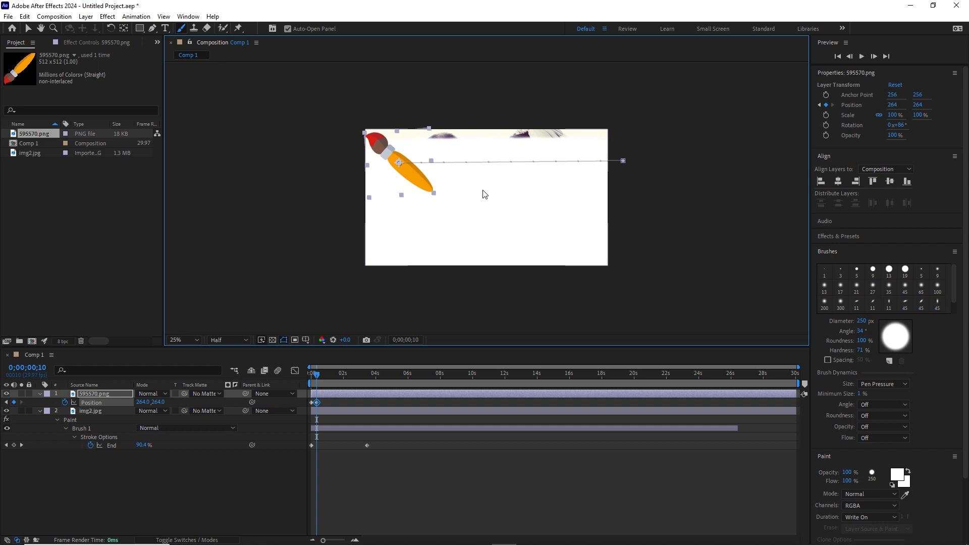
{"action": "key", "text": "Page_Down"}
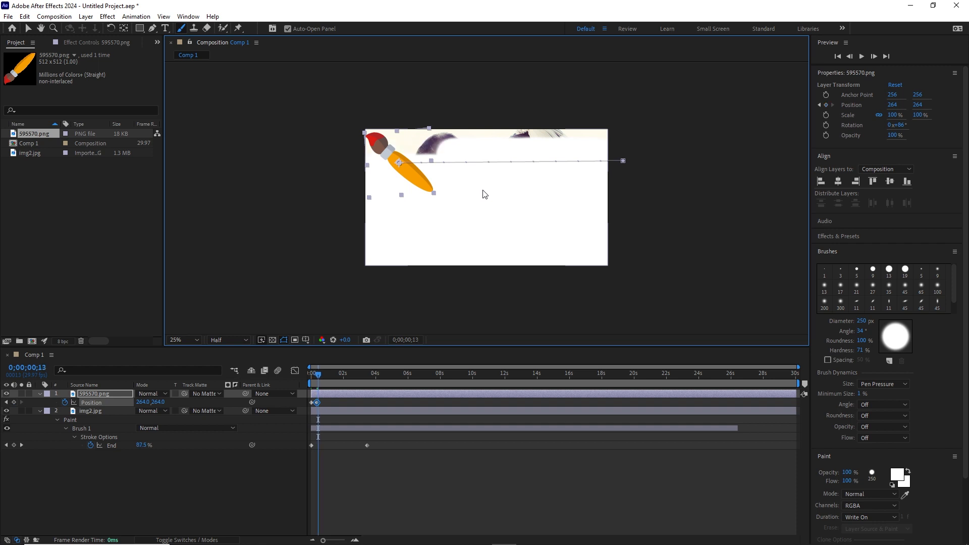
{"action": "key", "text": "Page_Up"}
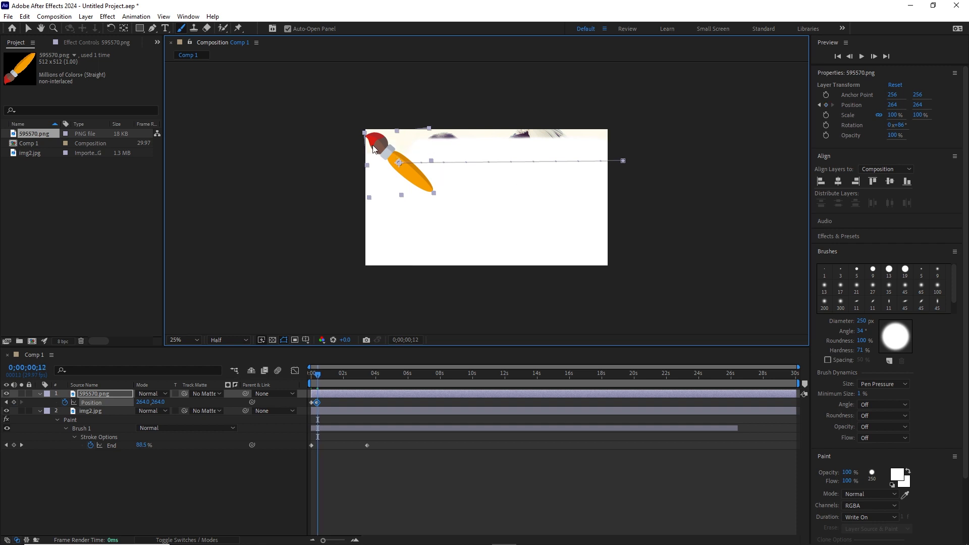
{"action": "left_click_drag", "start_coordinate": [376, 146], "coordinate": [378, 160]}
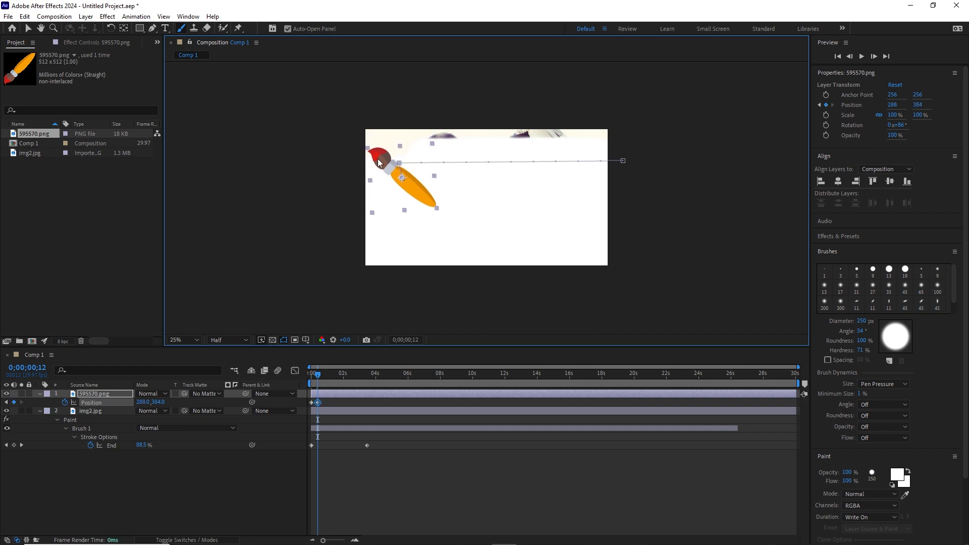
Keyframe the paintbrush image at the photo's right edge: 2032, 408 at 0;00;00;22 and 2012, 492 at 0;00;00;24
{"action": "key", "text": "shift+Page_Down"}
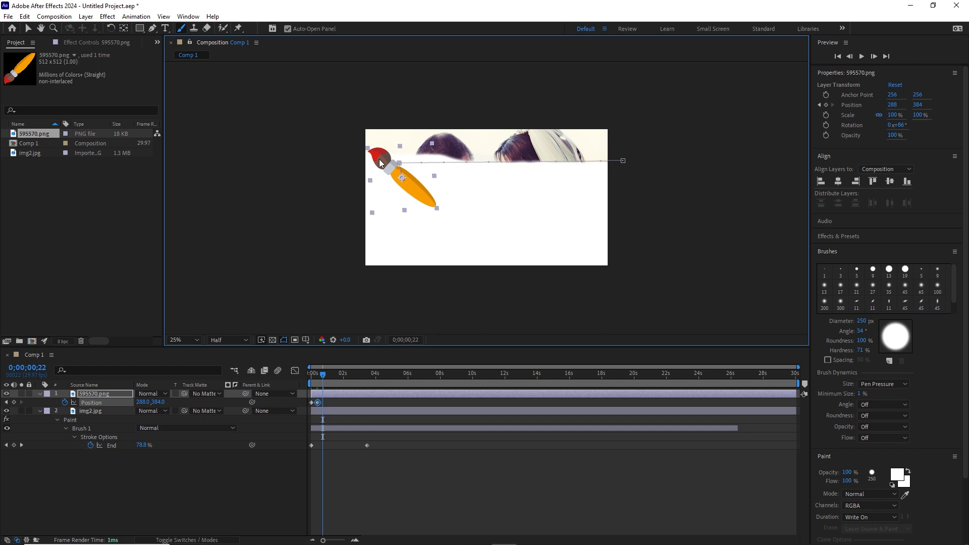
{"action": "left_click_drag", "start_coordinate": [379, 162], "coordinate": [600, 161]}
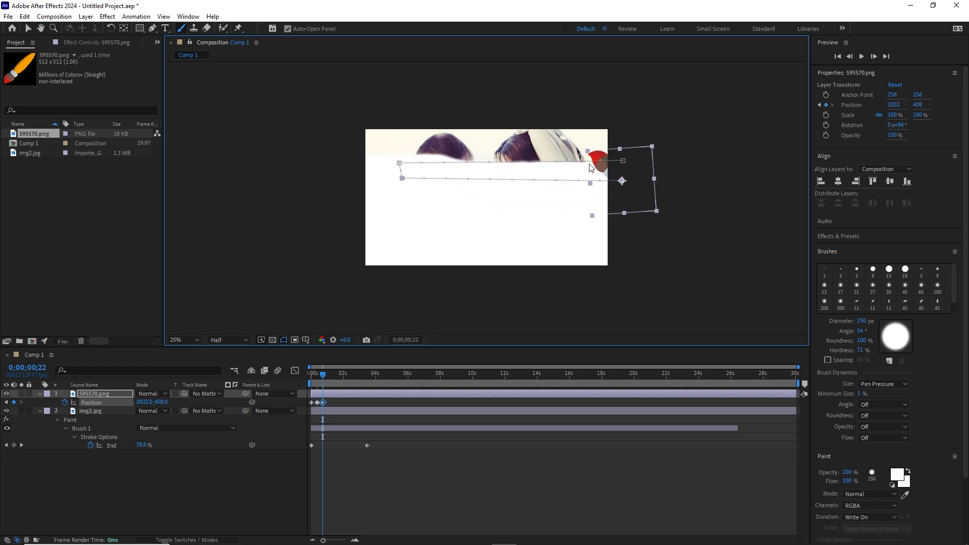
{"action": "key", "text": "Page_Down"}
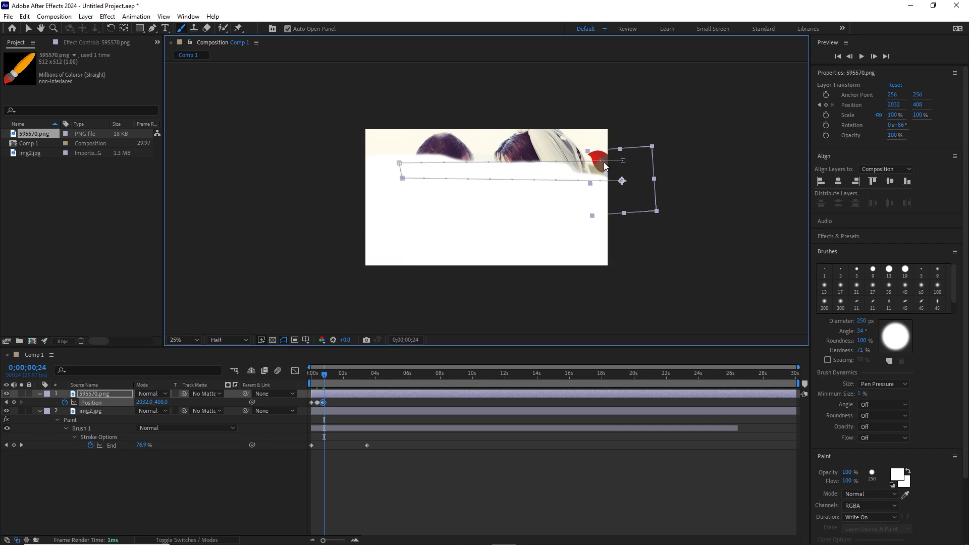
{"action": "left_click_drag", "start_coordinate": [602, 163], "coordinate": [601, 172]}
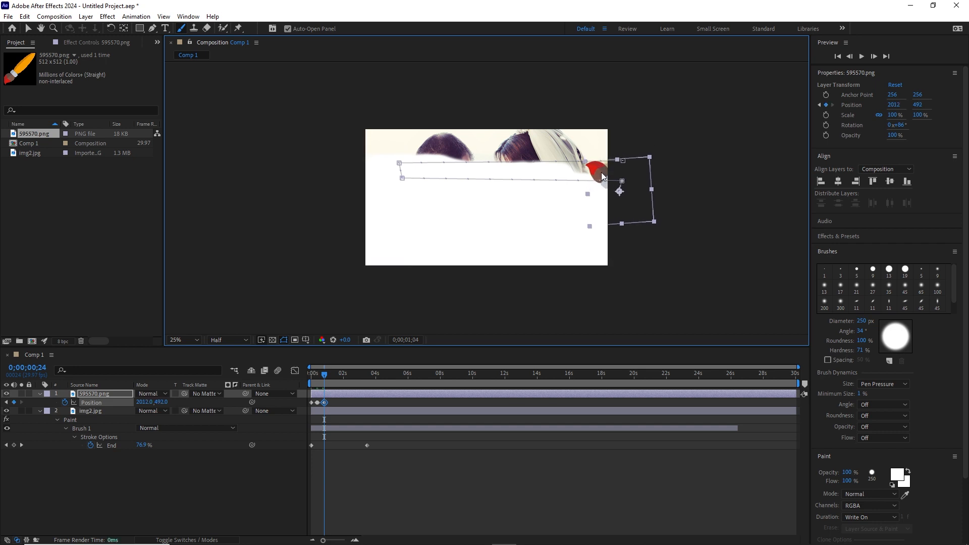
Keyframe the paintbrush image at 268, 504 at 0;00;01;04, then down the left edge and across to 1996, 644 at 0;00;01;15
{"action": "key", "text": "shift+Page_Down"}
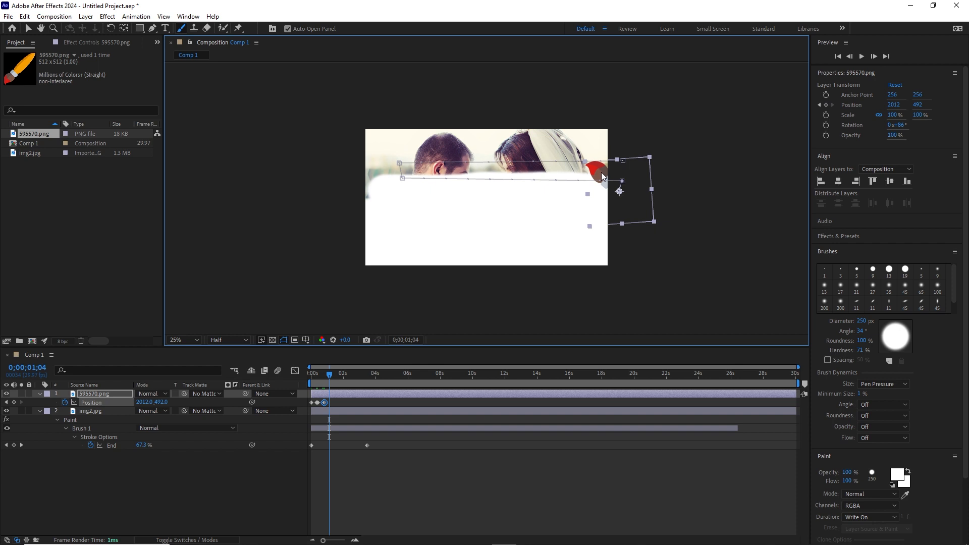
{"action": "key", "text": "Page_Up"}
{"action": "mouse_move", "coordinate": [602, 176]}
{"action": "left_mouse_down"}
{"action": "mouse_move", "coordinate": [485, 182]}
{"action": "mouse_move", "coordinate": [379, 161]}
{"action": "mouse_move", "coordinate": [384, 179]}
{"action": "left_mouse_up"}
{"action": "key", "text": "Page_Down"}
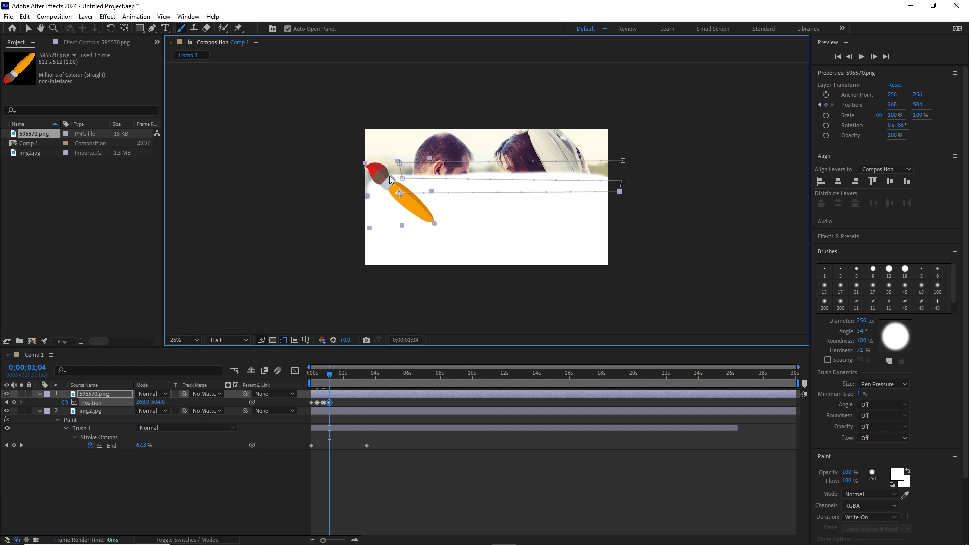
{"action": "key", "text": "Page_Down"}
{"action": "mouse_move", "coordinate": [387, 179]}
{"action": "left_mouse_down"}
{"action": "mouse_move", "coordinate": [381, 193]}
{"action": "mouse_move", "coordinate": [609, 189]}
{"action": "left_mouse_up"}
{"action": "key", "text": "shift+Page_Down"}
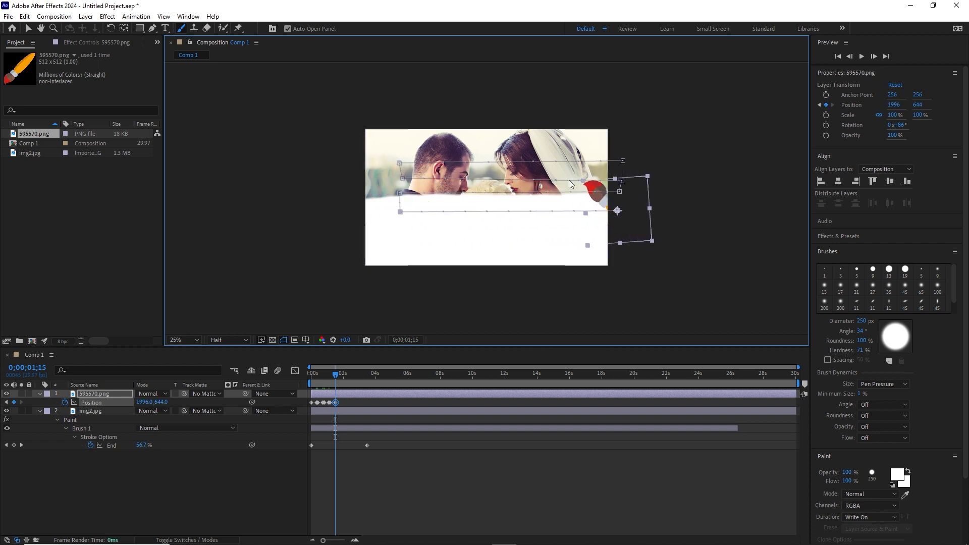
From 0;00;01;18, keyframe the paintbrush following the reveal down the right edge, across and down the left edge, and back to 2004, 896 at 0;00;02;11
{"action": "key", "text": "Page_Down"}
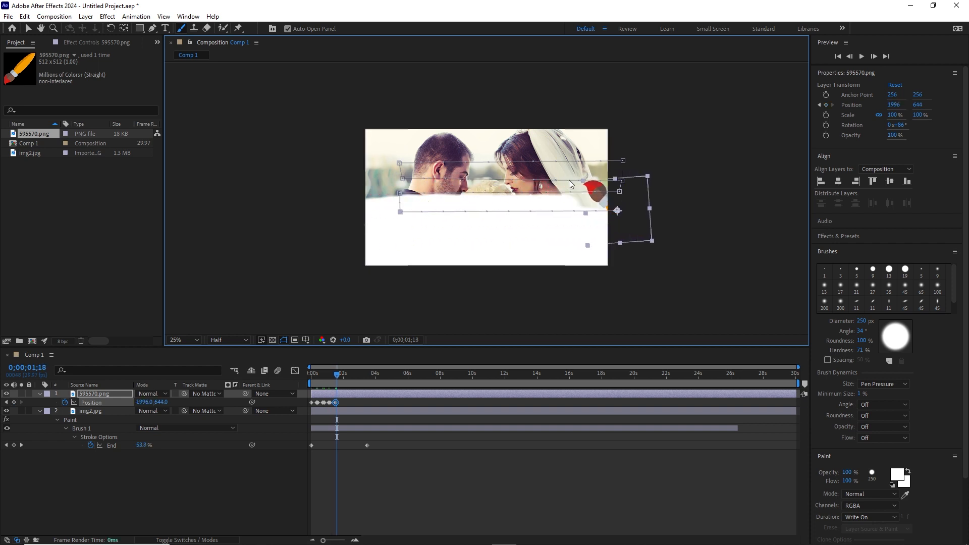
{"action": "mouse_move", "coordinate": [602, 199]}
{"action": "left_mouse_down"}
{"action": "mouse_move", "coordinate": [599, 210]}
{"action": "mouse_move", "coordinate": [423, 212]}
{"action": "mouse_move", "coordinate": [382, 221]}
{"action": "mouse_move", "coordinate": [381, 232]}
{"action": "mouse_move", "coordinate": [600, 225]}
{"action": "left_mouse_up"}
{"action": "key", "text": "Page_Down"}
{"action": "key", "text": "Page_Down"}
{"action": "key", "text": "Page_Down"}
{"action": "key", "text": "Page_Down"}
{"action": "key", "text": "Page_Down"}
{"action": "key", "text": "Page_Down"}
{"action": "key", "text": "Page_Down"}
{"action": "key", "text": "Page_Down"}
{"action": "key", "text": "Page_Down"}
{"action": "key", "text": "Page_Down"}
{"action": "key", "text": "Page_Down"}
{"action": "key", "text": "Page_Down"}
{"action": "key", "text": "shift+Page_Down"}
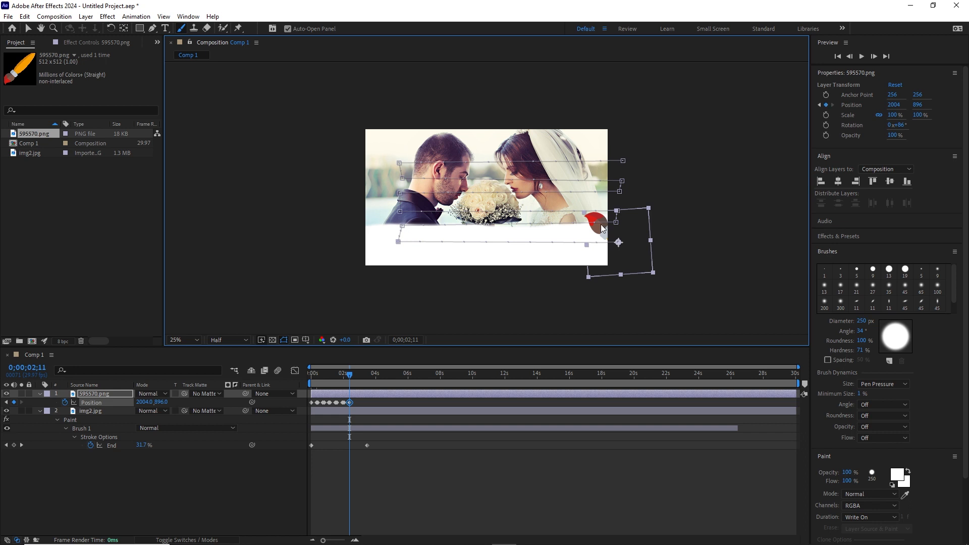
Keyframe the paintbrush at 2004, 980 at about 2.5 seconds and at 228, 992 on the left edge at 0;00;02;27
{"action": "key", "text": "Page_Down"}
{"action": "key", "text": "Page_Down"}
{"action": "left_click_drag", "start_coordinate": [605, 225], "coordinate": [604, 237]}
{"action": "key", "text": "shift+Page_Down"}
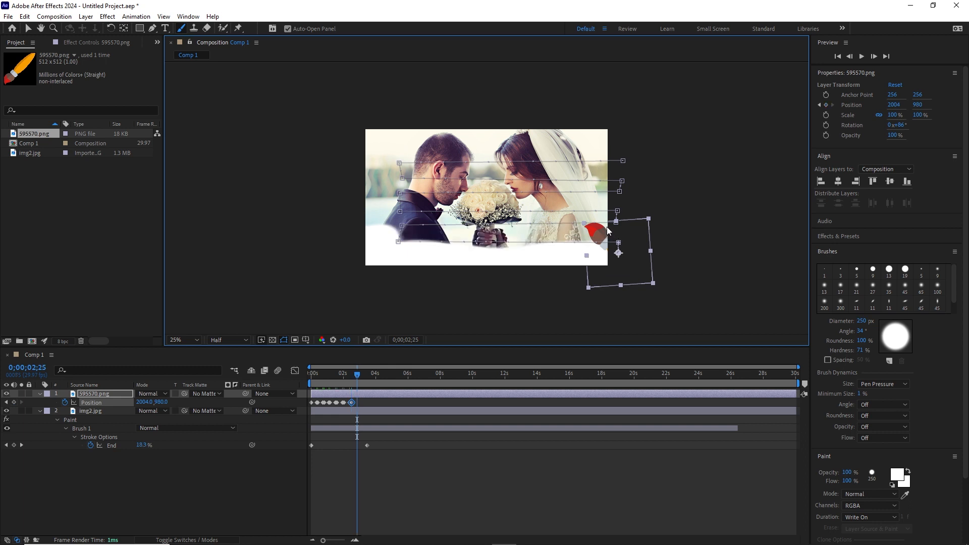
{"action": "key", "text": "Page_Down"}
{"action": "key", "text": "Page_Down"}
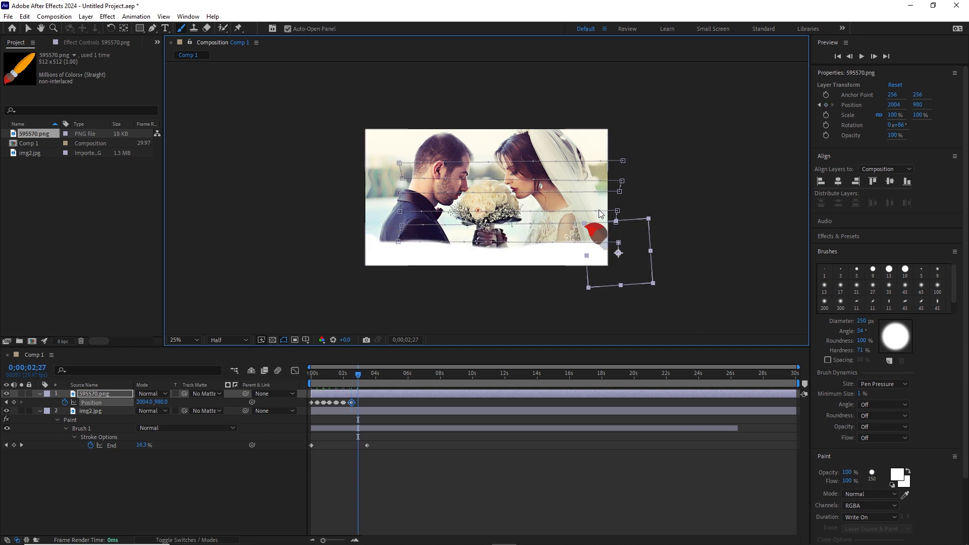
{"action": "left_click_drag", "start_coordinate": [598, 237], "coordinate": [374, 238]}
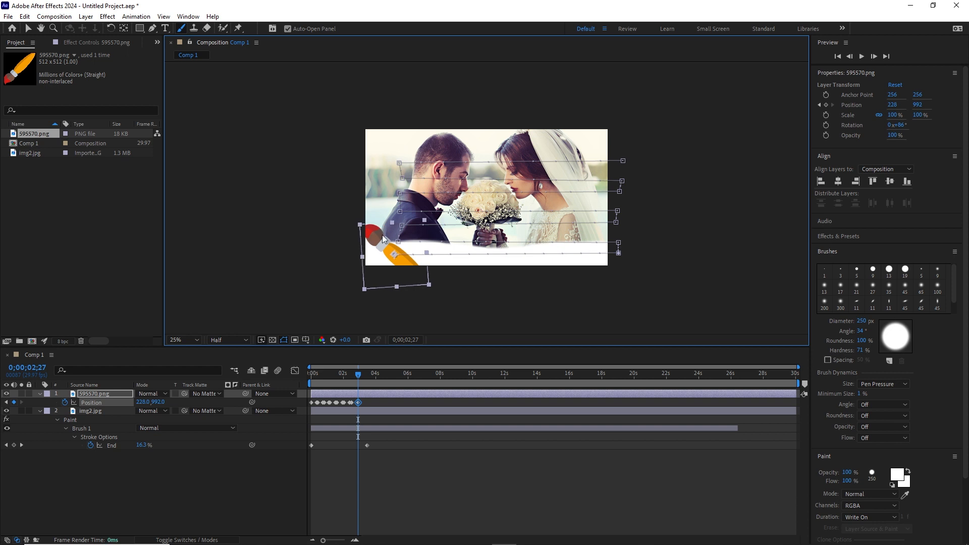
Keyframe the paintbrush at 244, 1144 at 0;00;03;00 and outside the photo's lower-right corner at 2220, 1172 at 0;00;03;14
{"action": "key", "text": "Page_Down"}
{"action": "key", "text": "Page_Down"}
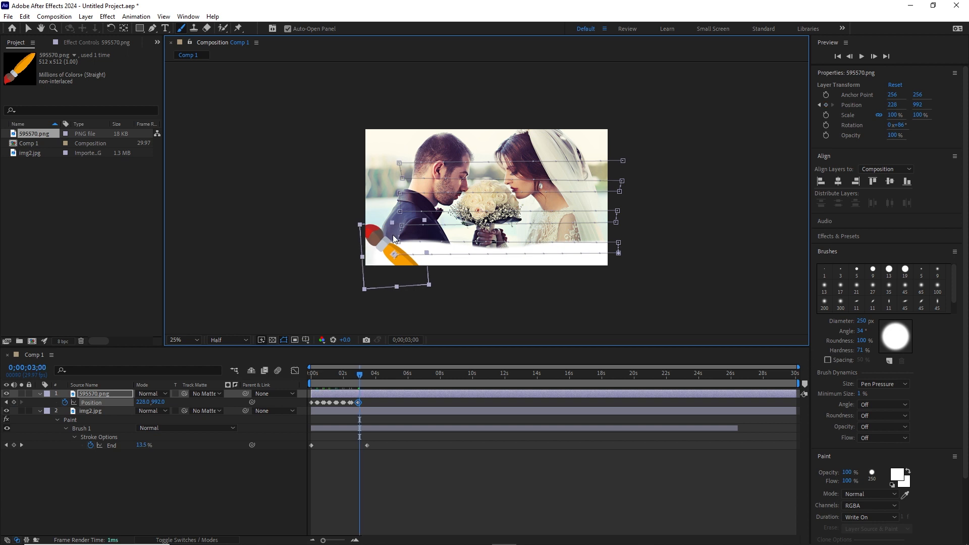
{"action": "left_click_drag", "start_coordinate": [376, 241], "coordinate": [396, 256]}
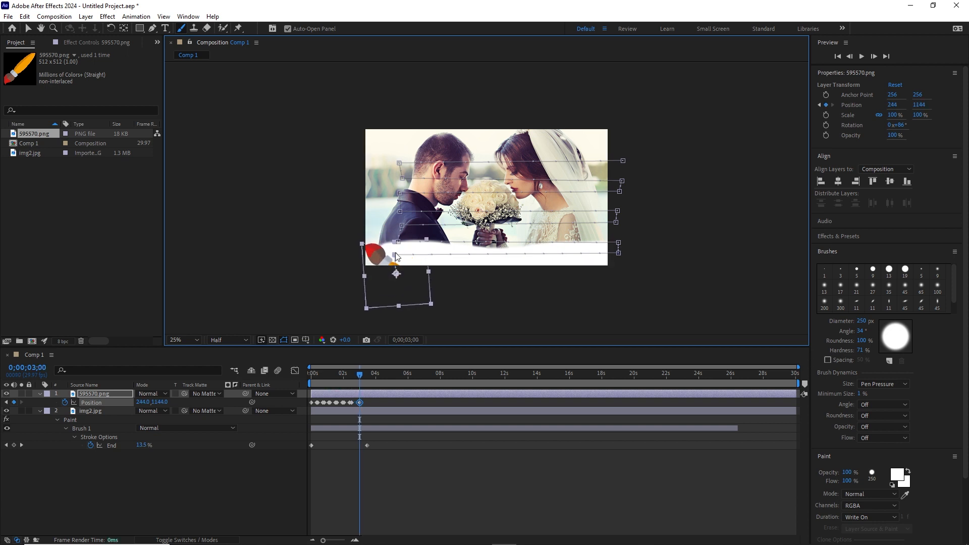
{"action": "key", "text": "shift+Page_Down"}
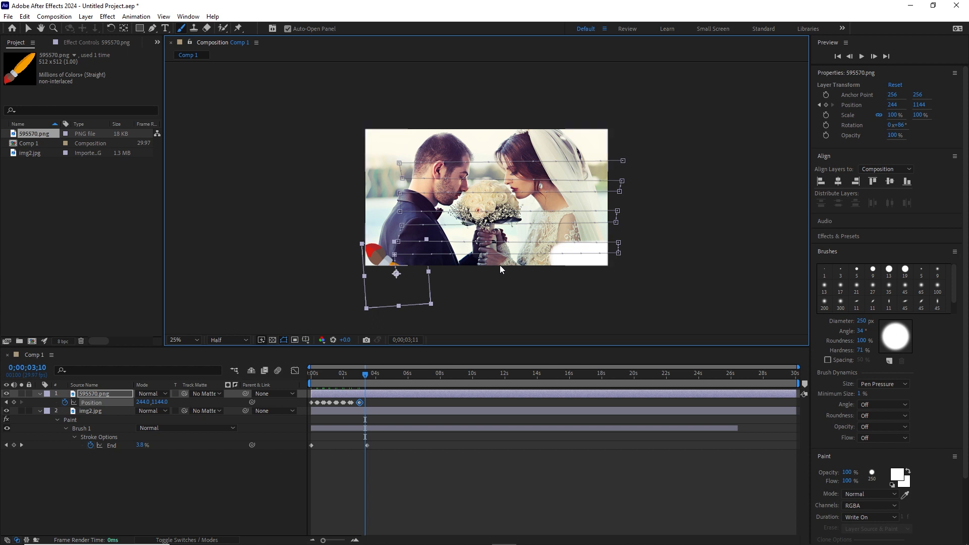
{"action": "key", "text": "Page_Down"}
{"action": "key", "text": "Page_Down"}
{"action": "key", "text": "Page_Down"}
{"action": "key", "text": "Page_Down"}
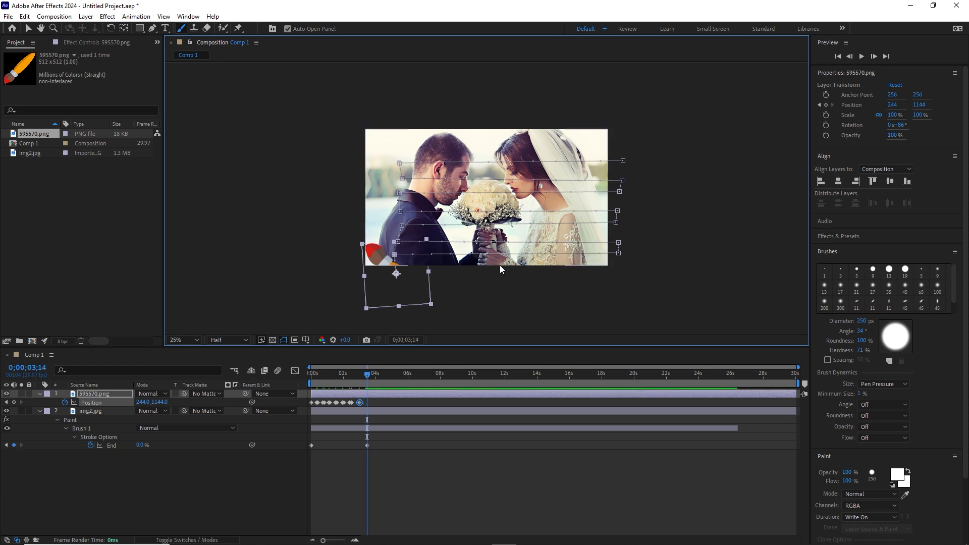
{"action": "left_click_drag", "start_coordinate": [397, 257], "coordinate": [626, 259]}
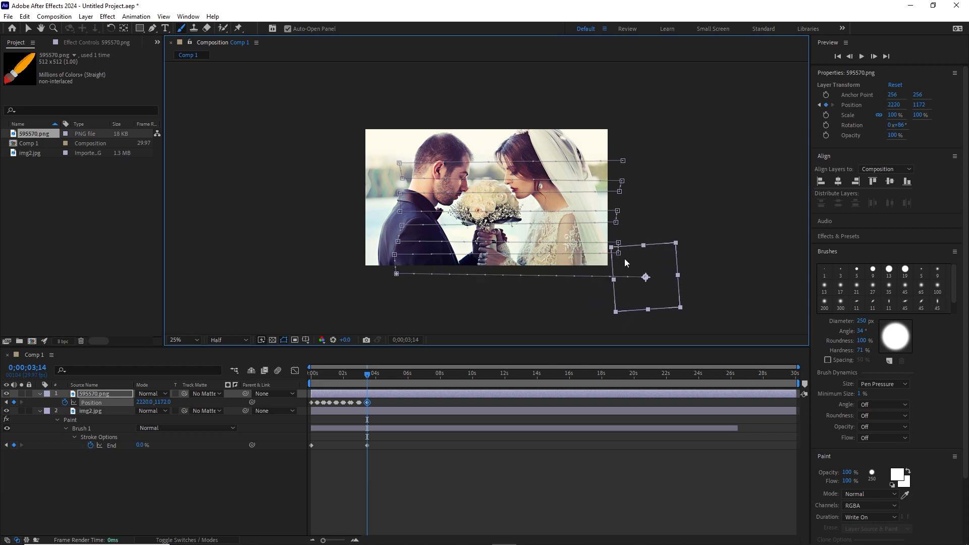
Preview the paintbrush motion with the photo reveal from the start of the composition
{"action": "left_click_drag", "start_coordinate": [370, 379], "coordinate": [302, 376]}
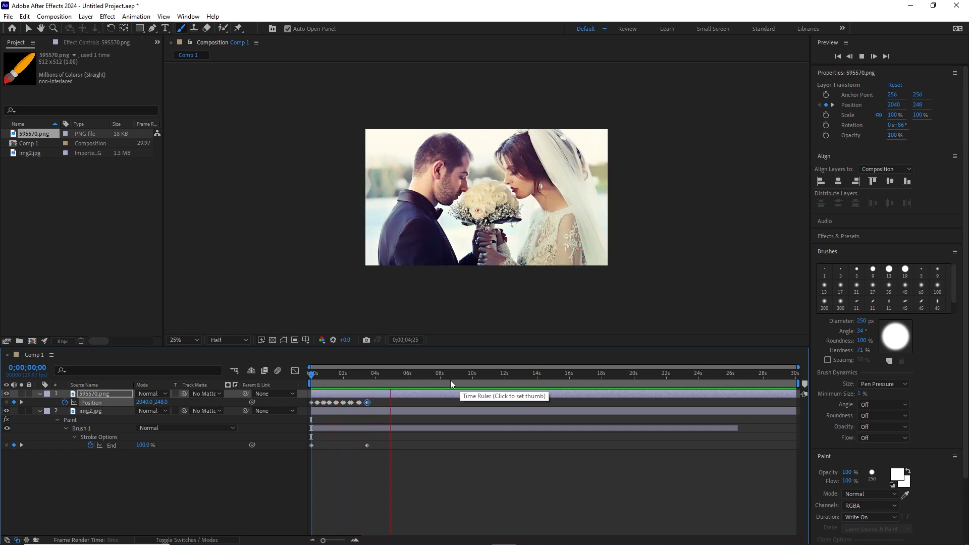
{"action": "left_click", "coordinate": [402, 376]}
{"action": "mouse_move", "coordinate": [397, 377]}
{"action": "left_mouse_down"}
{"action": "mouse_move", "coordinate": [307, 364]}
{"action": "mouse_move", "coordinate": [315, 365]}
{"action": "left_mouse_up"}
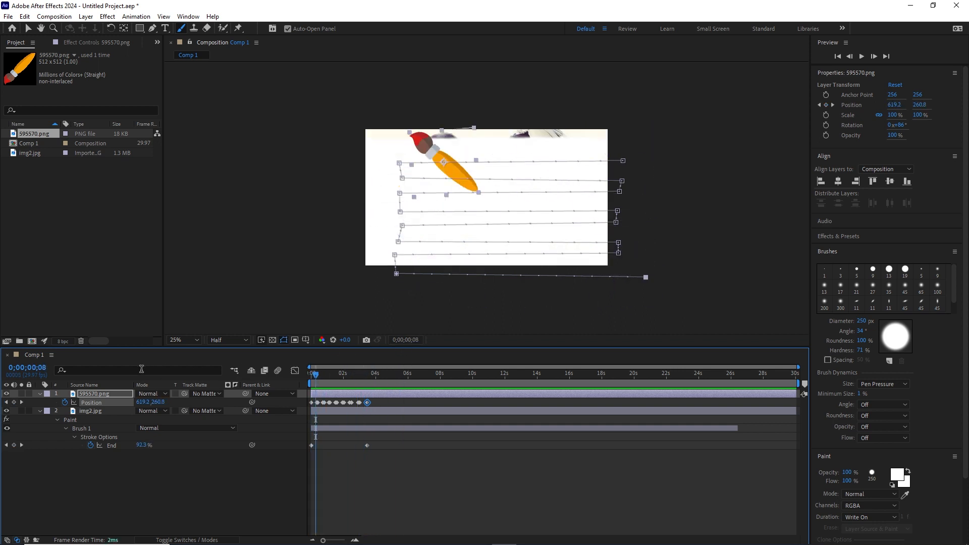
Collapse the expanded properties of the 595570.png and img2.jpg layers and deselect the layers
{"action": "left_click", "coordinate": [46, 411]}
{"action": "left_click", "coordinate": [40, 394]}
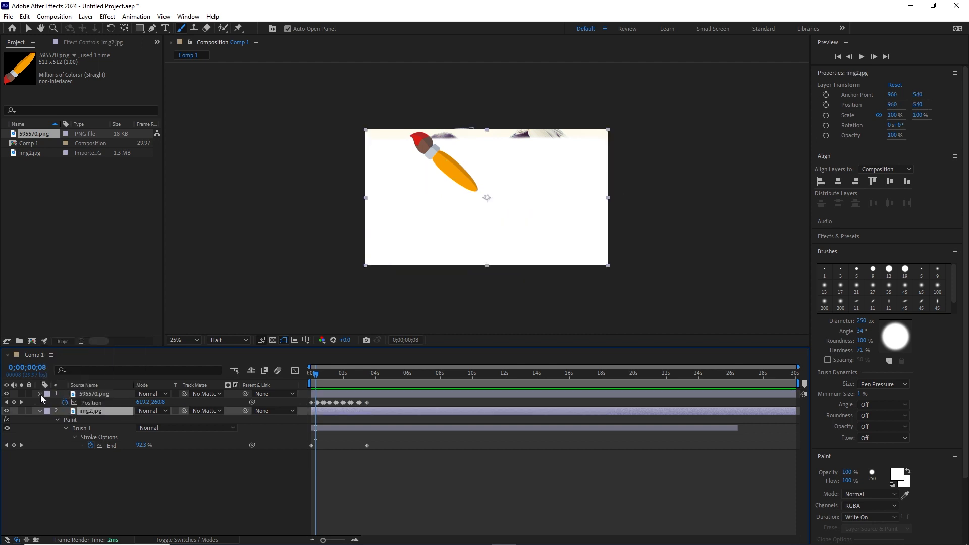
{"action": "left_click", "coordinate": [40, 394]}
{"action": "left_click", "coordinate": [41, 401]}
{"action": "left_click", "coordinate": [198, 449]}
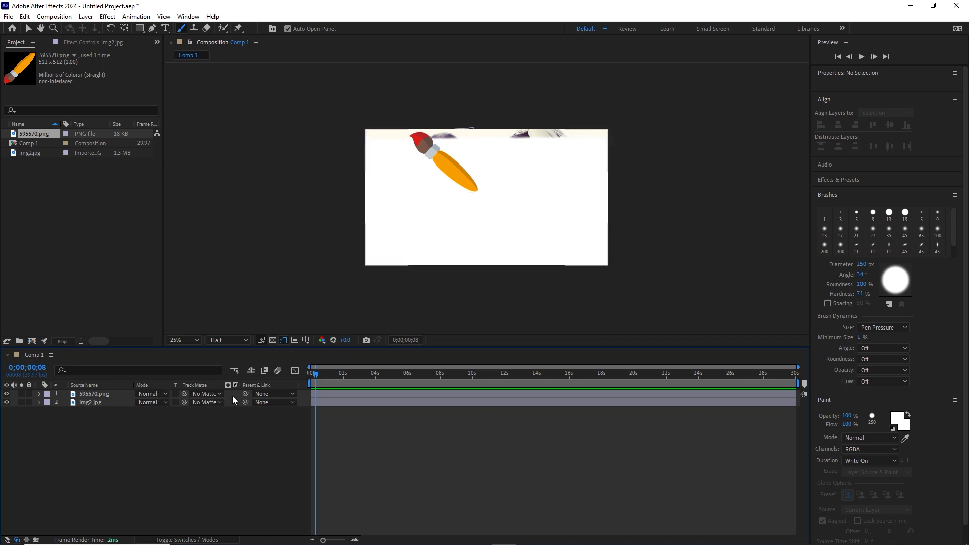
Show the layer switches, enable motion blur for the 595570.png layer, and preview the animation
{"action": "left_click", "coordinate": [190, 541]}
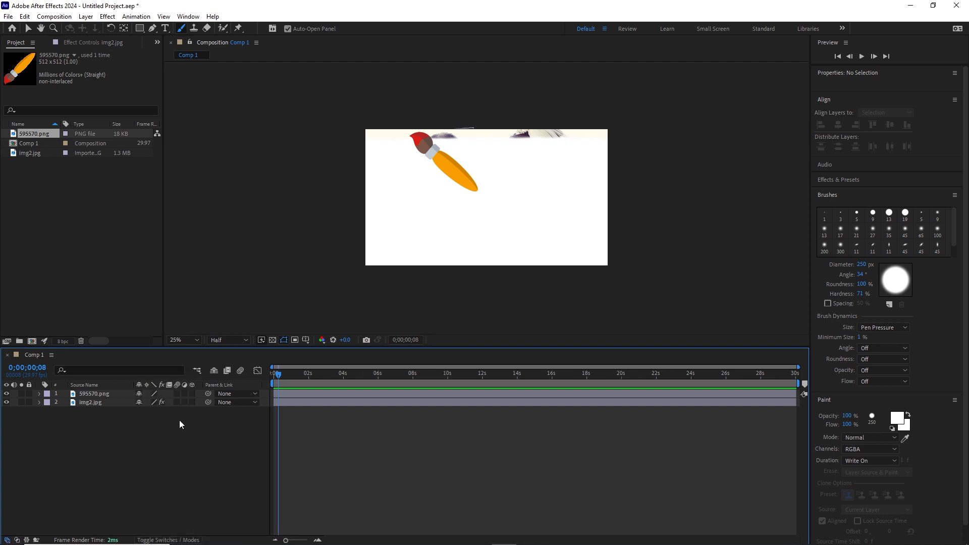
{"action": "left_click", "coordinate": [177, 394]}
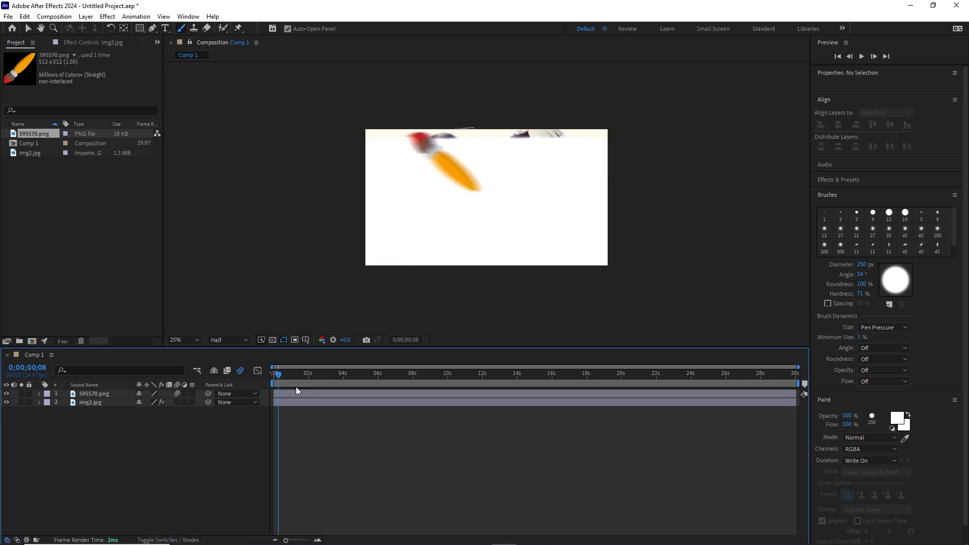
{"action": "key", "text": "space"}
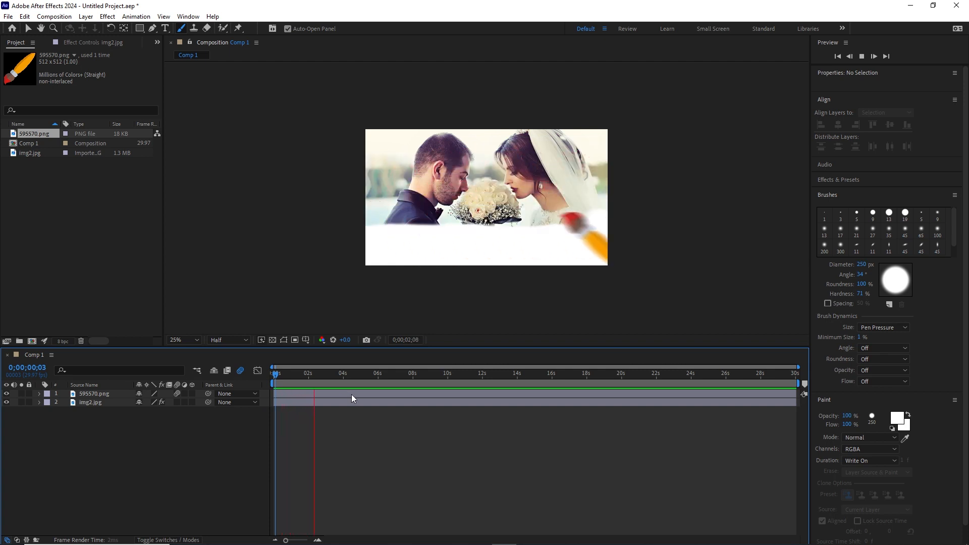
{"action": "key", "text": "space"}
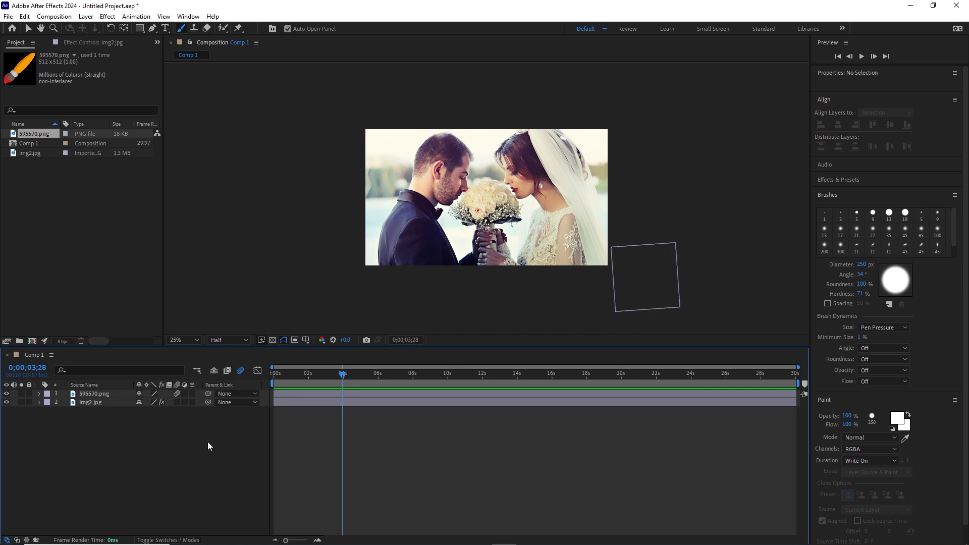
Create a new 1920x1080, 29.97 fps composition with a white background and add img2.jpg to it
{"action": "key", "text": "ctrl+n"}
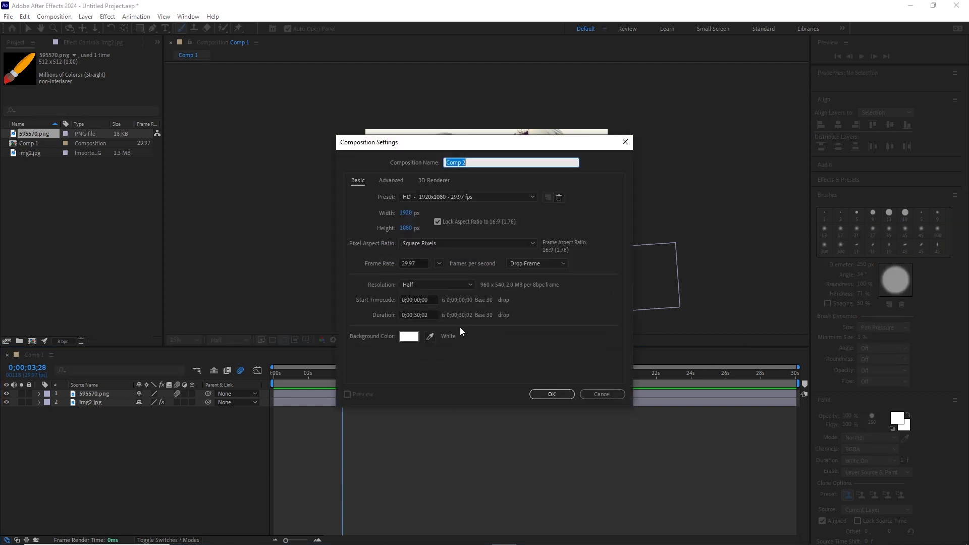
{"action": "left_click", "coordinate": [551, 395]}
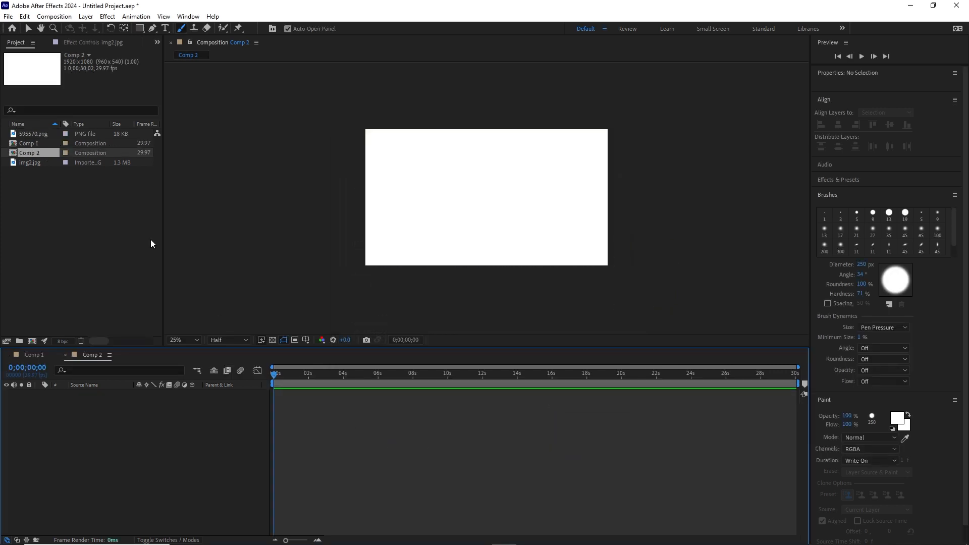
{"action": "left_click", "coordinate": [31, 163]}
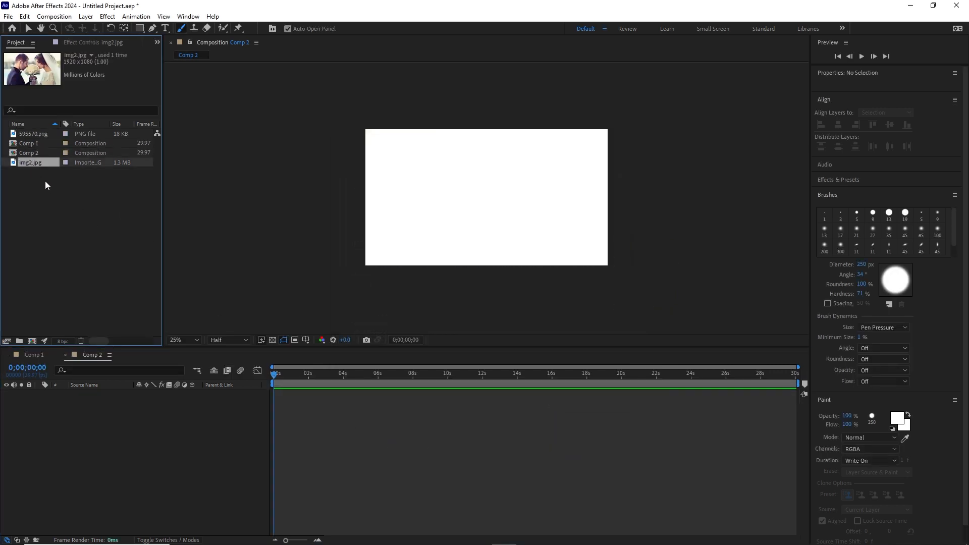
{"action": "left_click_drag", "start_coordinate": [113, 406], "coordinate": [120, 425]}
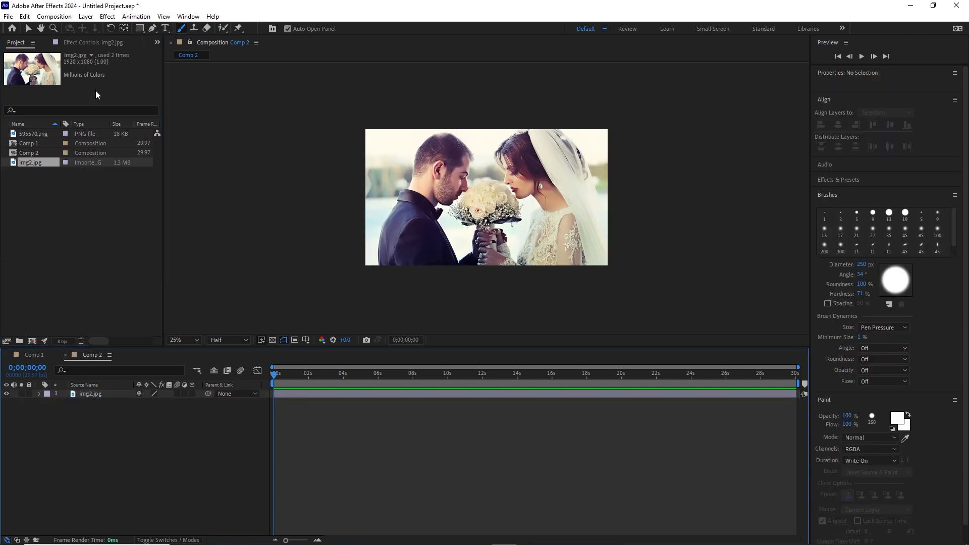
{"action": "left_click", "coordinate": [86, 16]}
{"action": "mouse_move", "coordinate": [108, 16]}
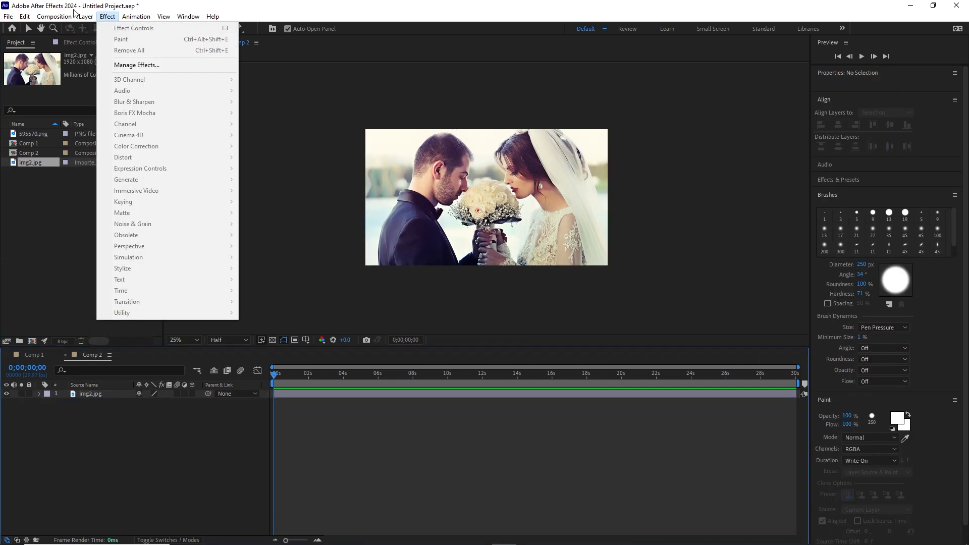
{"action": "mouse_move", "coordinate": [159, 29]}
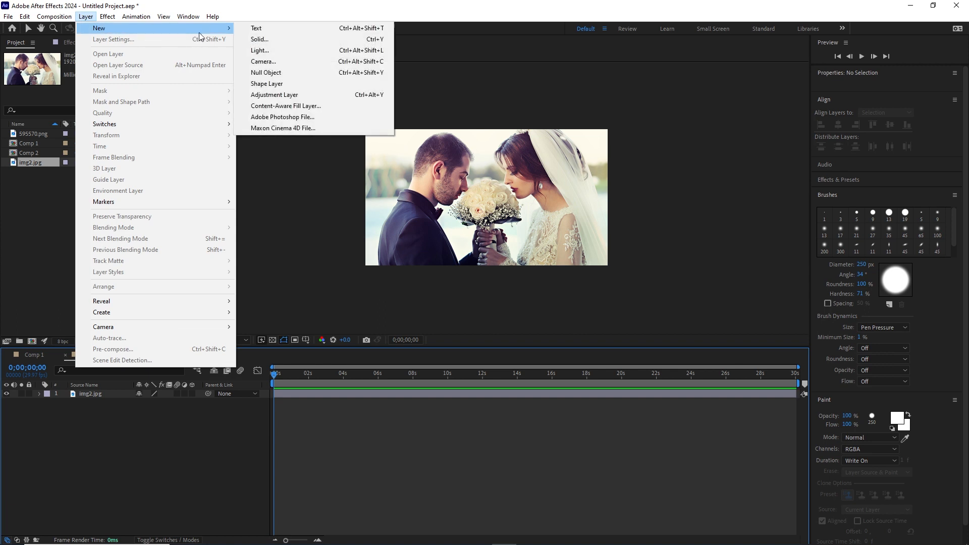
{"action": "left_click", "coordinate": [258, 40]}
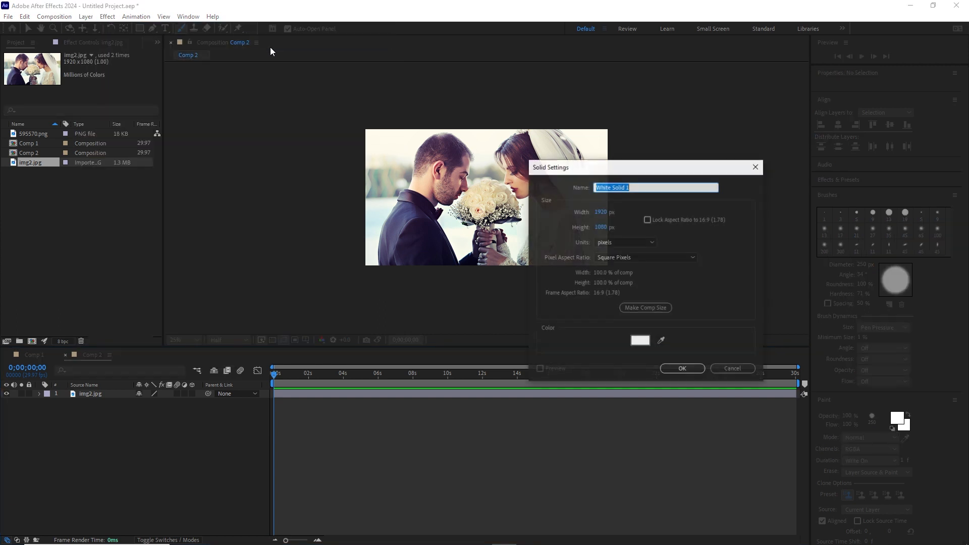
{"action": "left_click", "coordinate": [731, 370]}
{"action": "left_click", "coordinate": [25, 198]}
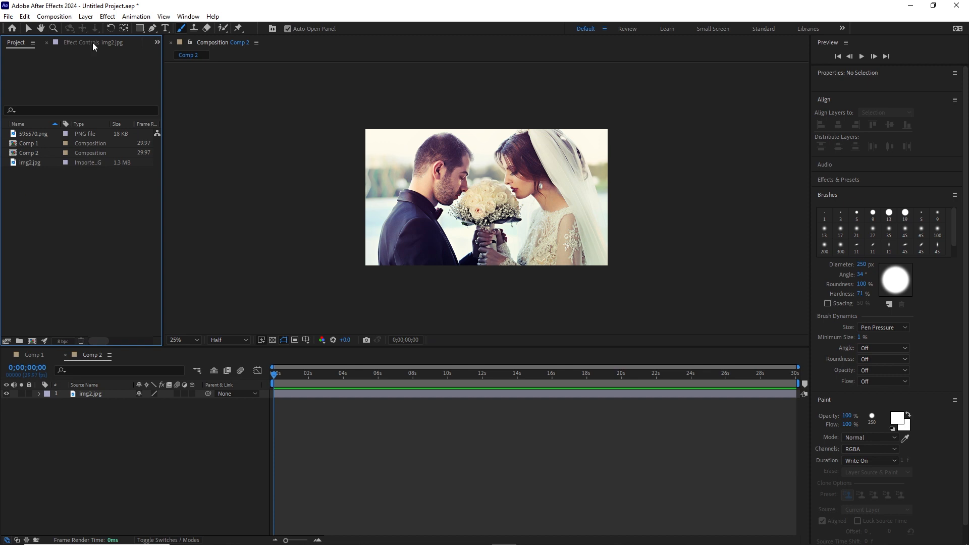
{"action": "left_click", "coordinate": [86, 16]}
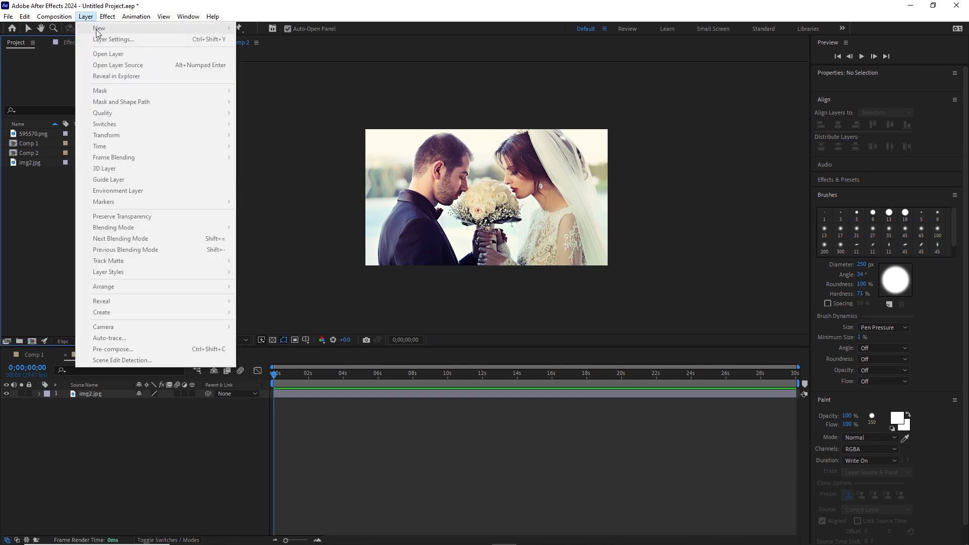
{"action": "left_click", "coordinate": [35, 223]}
{"action": "left_click", "coordinate": [62, 446]}
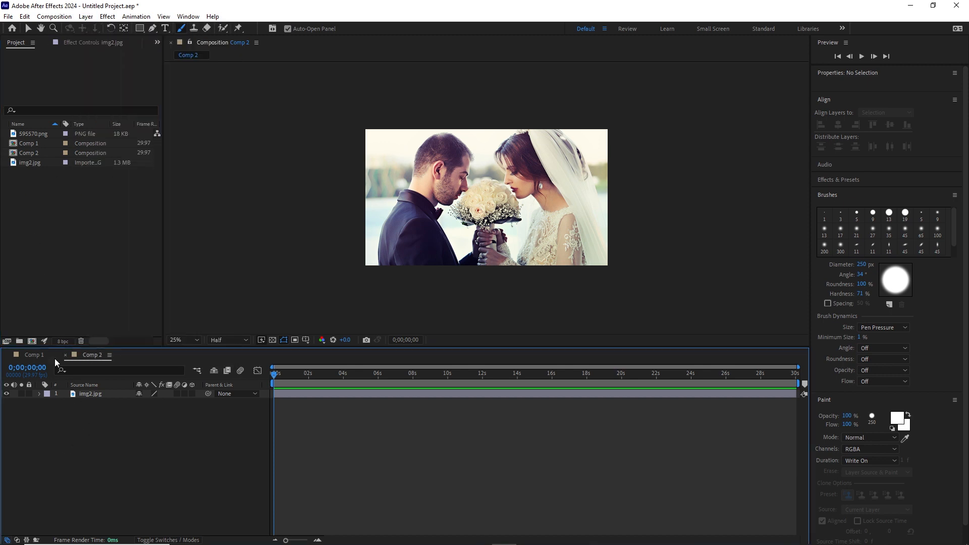
Add a white 1920x1080 solid layer above img2.jpg in Comp 2
{"action": "left_click", "coordinate": [86, 16]}
{"action": "mouse_move", "coordinate": [197, 28]}
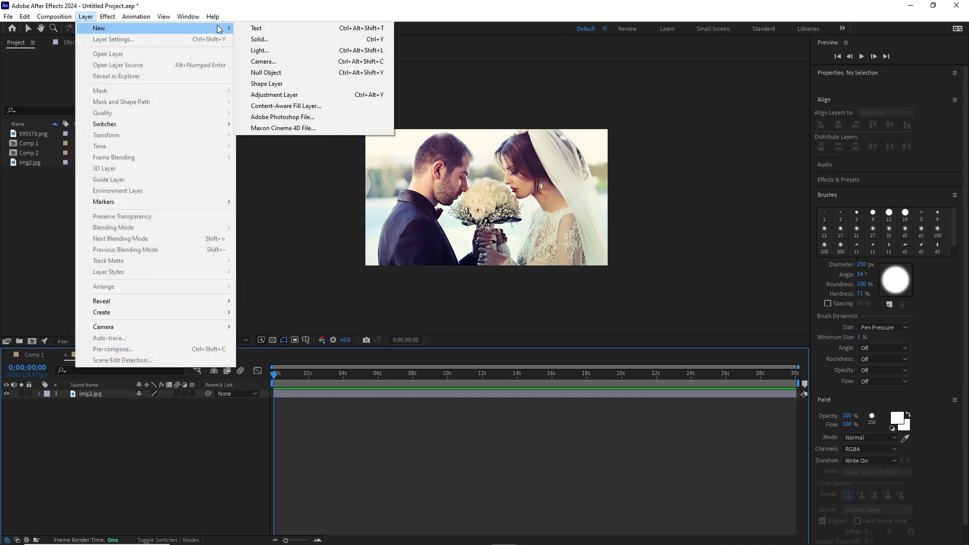
{"action": "left_click", "coordinate": [271, 41]}
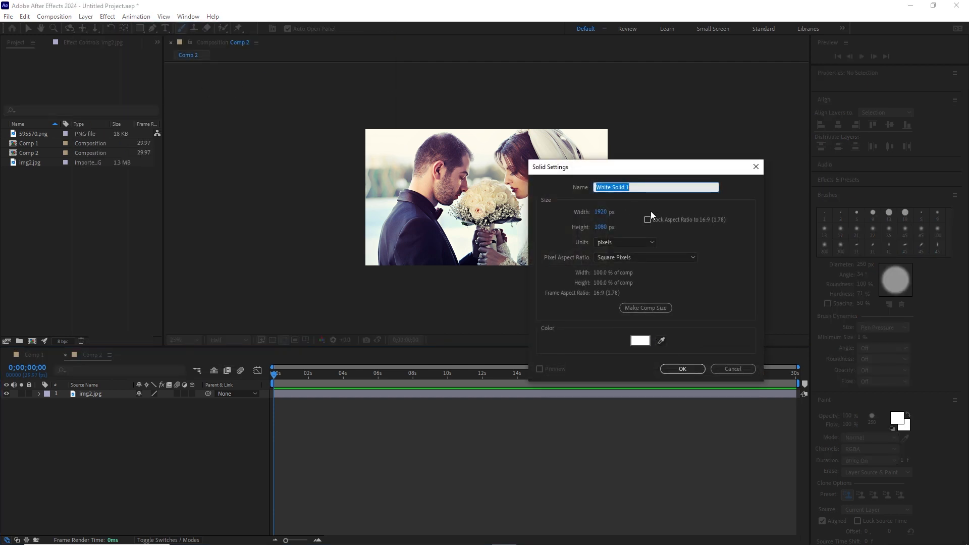
{"action": "left_click", "coordinate": [685, 370]}
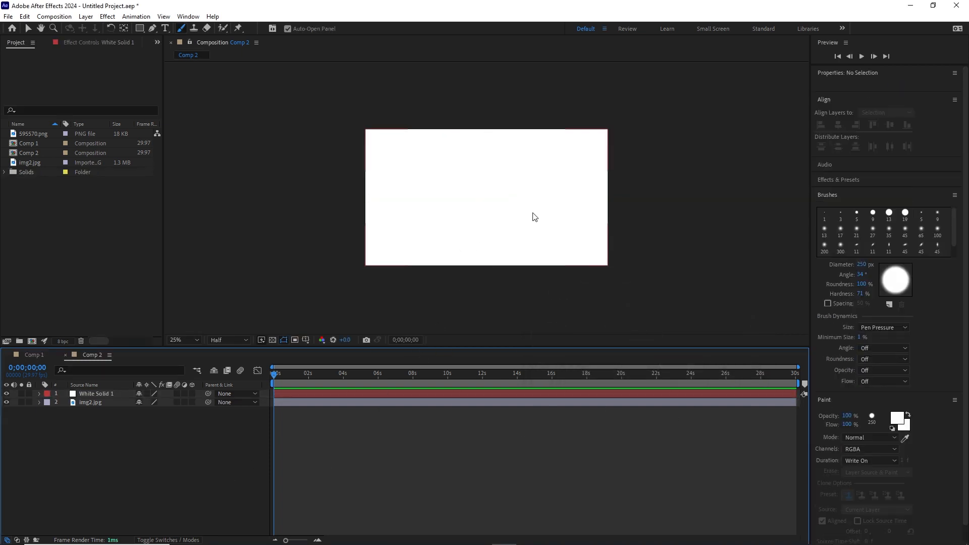
Open the white solid in its own layer view and set the paint foreground color to black
{"action": "double_click", "coordinate": [488, 208]}
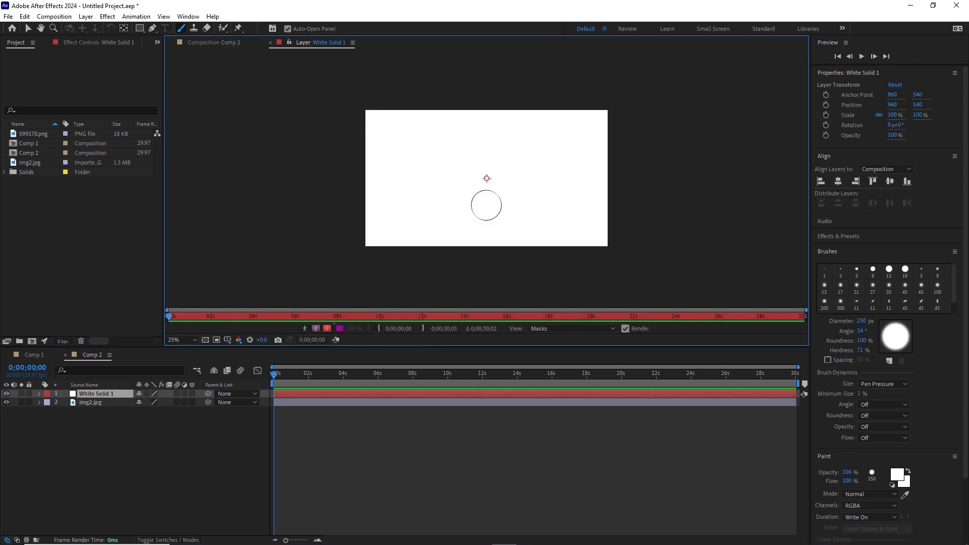
{"action": "left_click", "coordinate": [896, 476]}
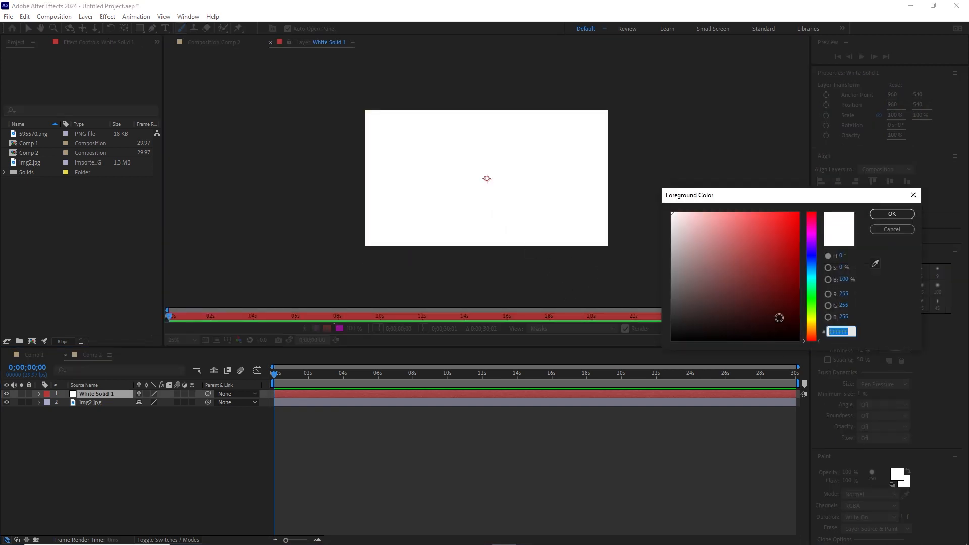
{"action": "left_click", "coordinate": [778, 317]}
{"action": "left_click", "coordinate": [892, 215]}
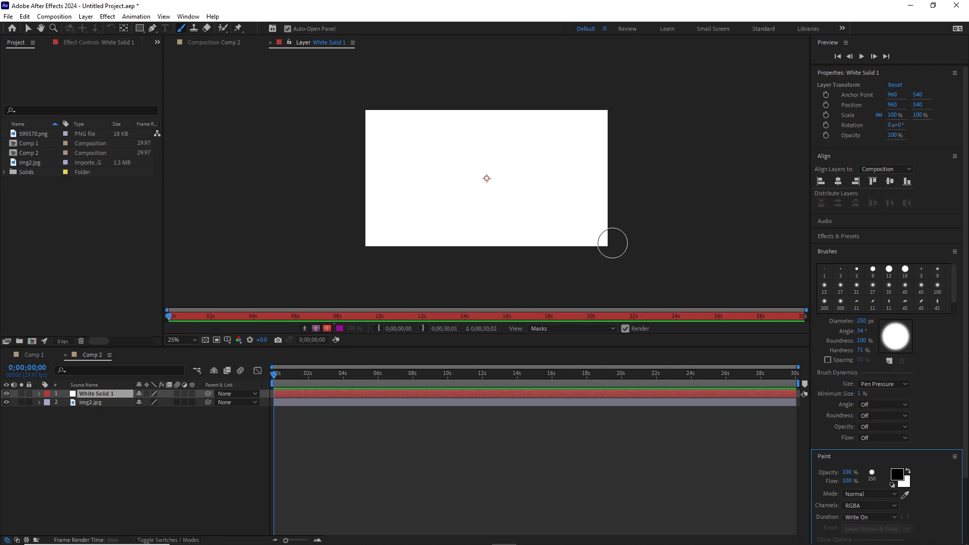
Paint one continuous back-and-forth stroke over the whole white solid from its lower-right corner upward, then return to the composition and deselect the layer
{"action": "mouse_move", "coordinate": [612, 243]}
{"action": "left_mouse_down"}
{"action": "mouse_move", "coordinate": [372, 236]}
{"action": "mouse_move", "coordinate": [375, 220]}
{"action": "mouse_move", "coordinate": [601, 214]}
{"action": "mouse_move", "coordinate": [504, 200]}
{"action": "mouse_move", "coordinate": [394, 200]}
{"action": "mouse_move", "coordinate": [374, 194]}
{"action": "mouse_move", "coordinate": [384, 180]}
{"action": "mouse_move", "coordinate": [577, 188]}
{"action": "mouse_move", "coordinate": [601, 175]}
{"action": "mouse_move", "coordinate": [373, 162]}
{"action": "mouse_move", "coordinate": [405, 147]}
{"action": "mouse_move", "coordinate": [597, 153]}
{"action": "mouse_move", "coordinate": [572, 134]}
{"action": "mouse_move", "coordinate": [369, 137]}
{"action": "mouse_move", "coordinate": [373, 119]}
{"action": "mouse_move", "coordinate": [582, 116]}
{"action": "mouse_move", "coordinate": [599, 119]}
{"action": "mouse_move", "coordinate": [596, 141]}
{"action": "left_mouse_up"}
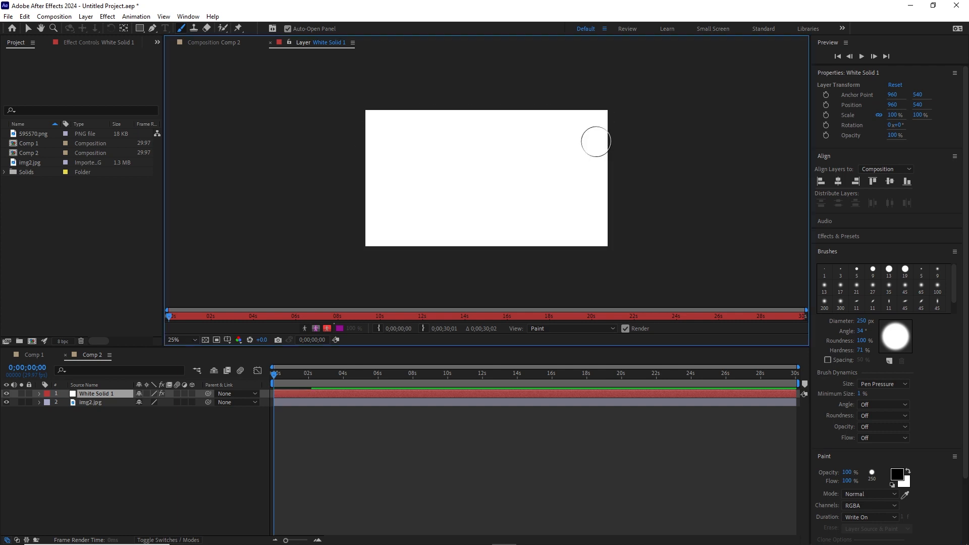
{"action": "left_click", "coordinate": [271, 44]}
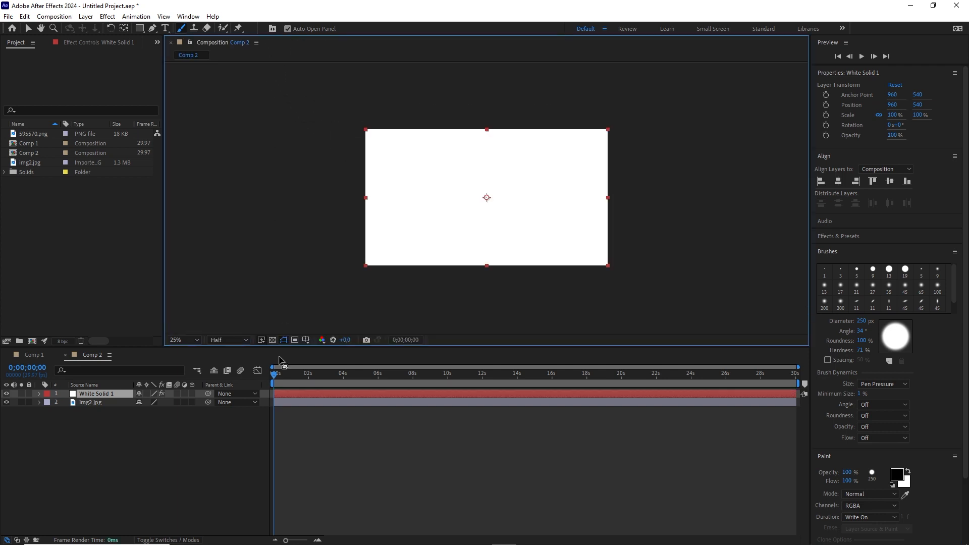
{"action": "left_click", "coordinate": [179, 419]}
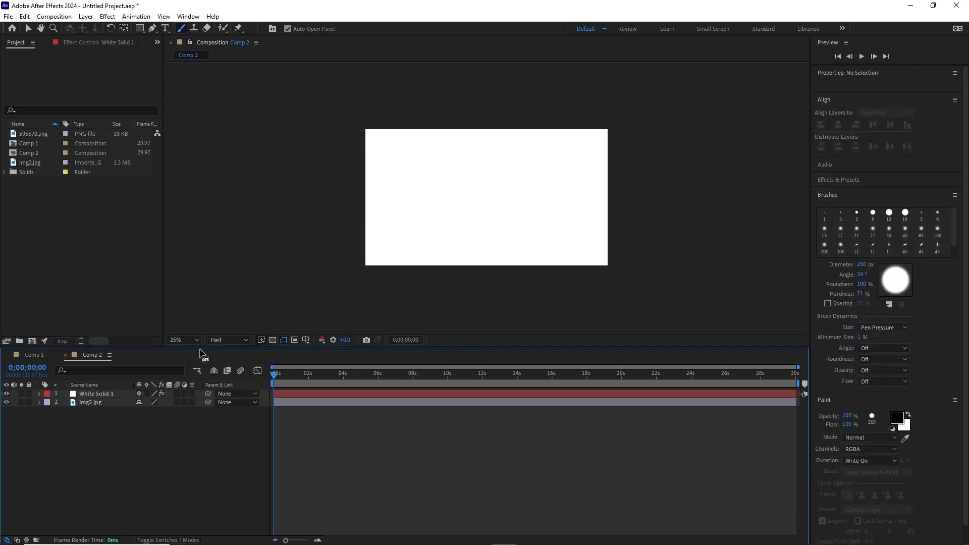
Show the layer modes and set White Solid 1 as the track matte of img2.jpg
{"action": "left_click", "coordinate": [163, 540]}
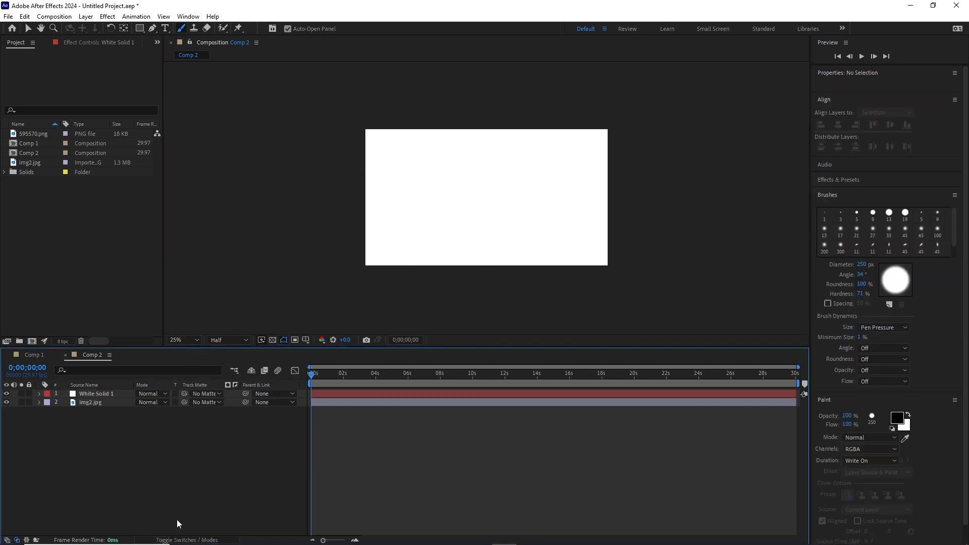
{"action": "left_click", "coordinate": [219, 403]}
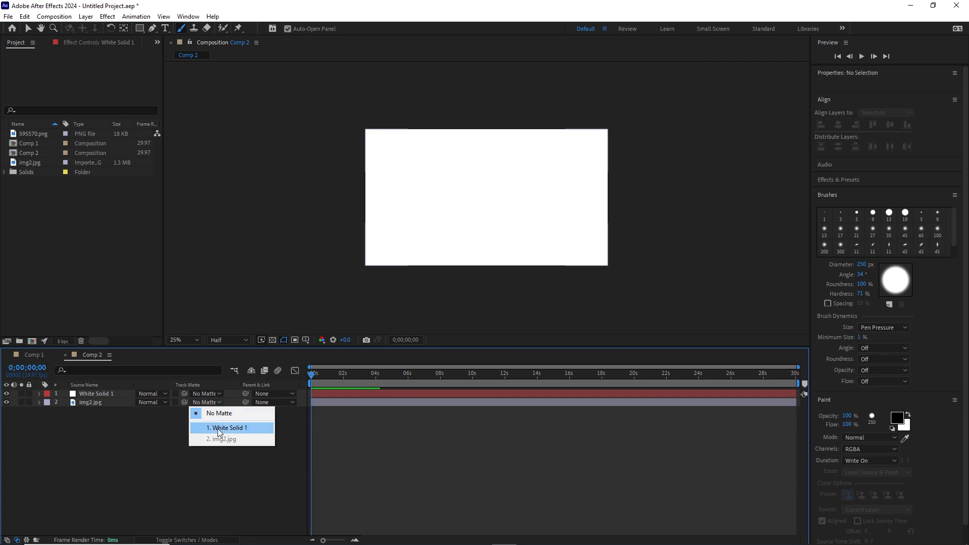
{"action": "left_click", "coordinate": [219, 428]}
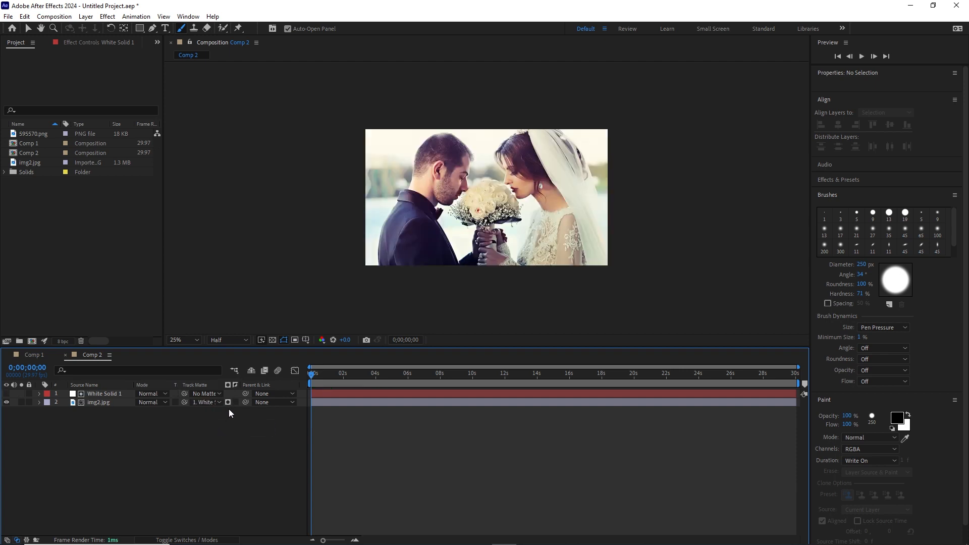
Switch the track matte of img2.jpg from alpha to luma and scrub to 0;00;06;03 to check the effect
{"action": "left_click", "coordinate": [315, 373]}
{"action": "mouse_move", "coordinate": [317, 375]}
{"action": "left_mouse_down"}
{"action": "mouse_move", "coordinate": [328, 368]}
{"action": "mouse_move", "coordinate": [316, 373]}
{"action": "left_mouse_up"}
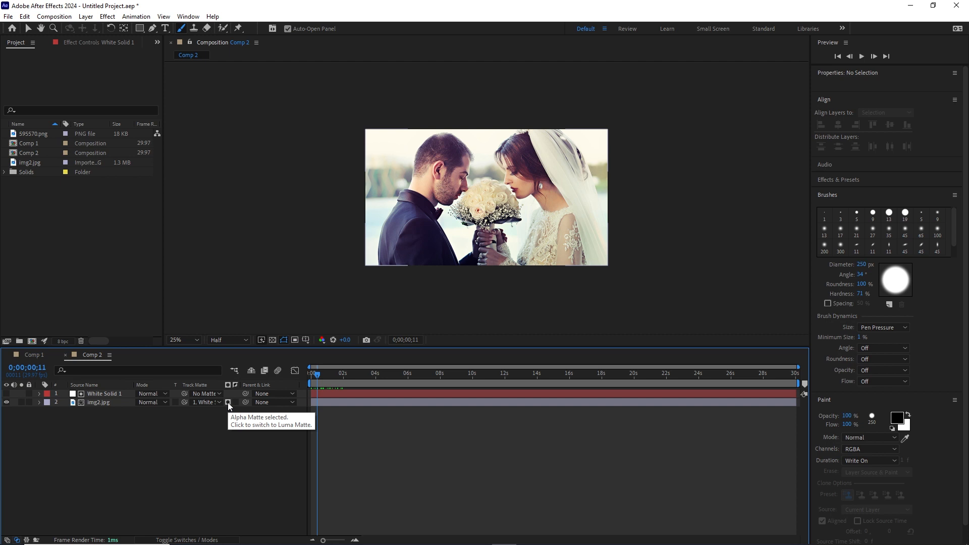
{"action": "left_click", "coordinate": [228, 402]}
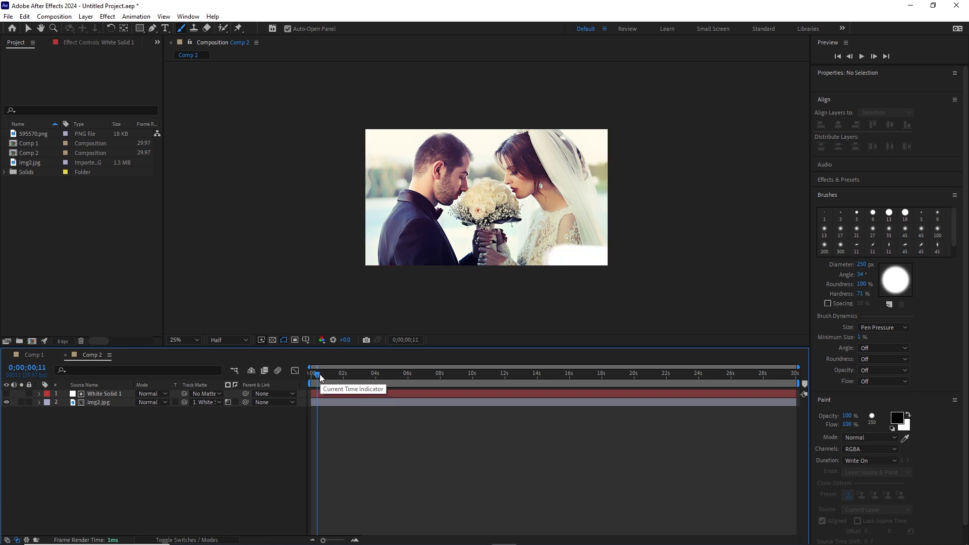
{"action": "left_click_drag", "start_coordinate": [318, 374], "coordinate": [408, 366]}
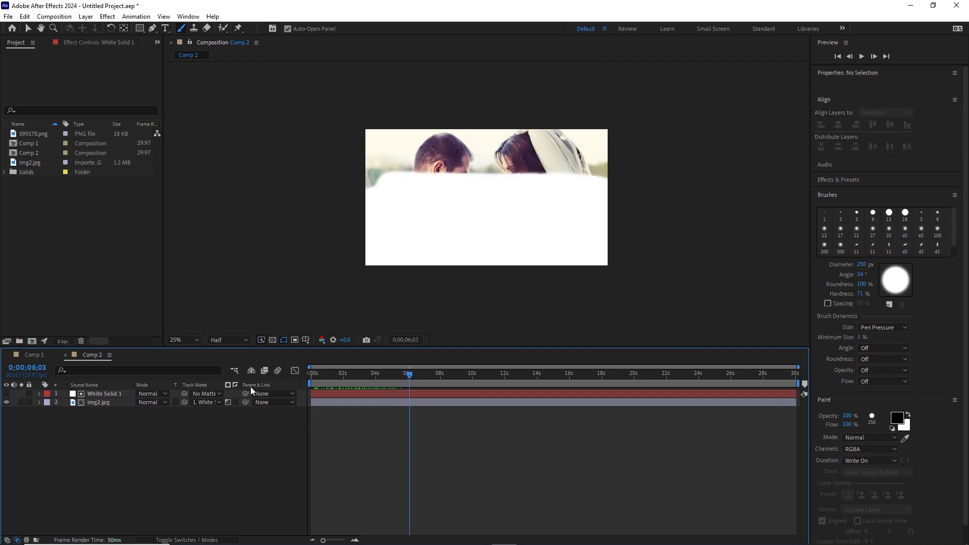
Reveal the keyframes of White Solid 1 and time-reverse the End keyframes of its brush stroke
{"action": "left_click", "coordinate": [119, 393]}
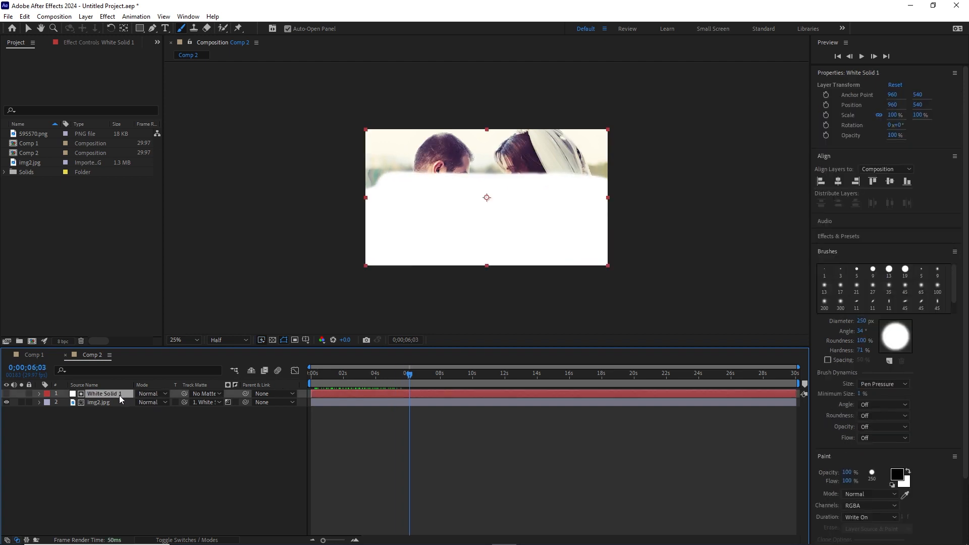
{"action": "key", "text": "u"}
{"action": "left_click_drag", "start_coordinate": [483, 426], "coordinate": [311, 434]}
{"action": "right_click", "coordinate": [311, 428]}
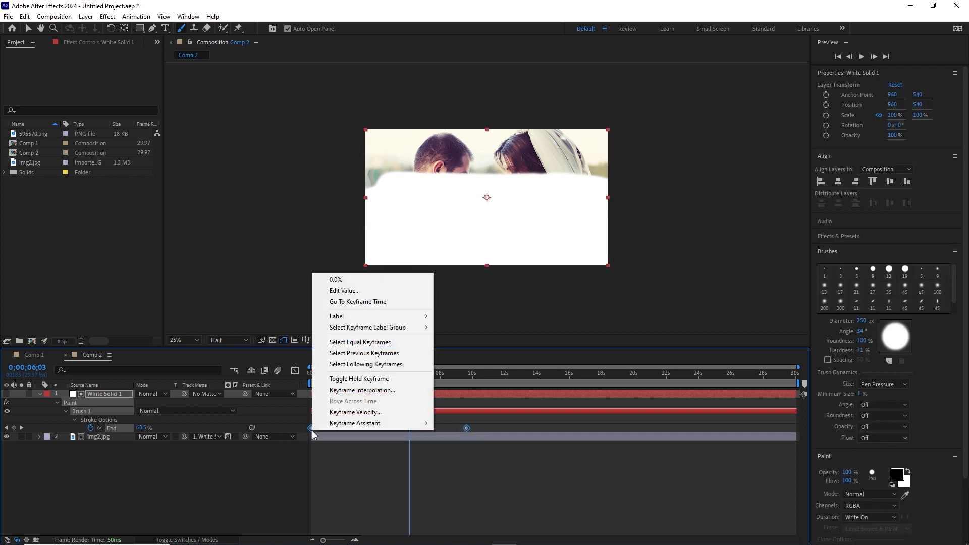
{"action": "mouse_move", "coordinate": [413, 428]}
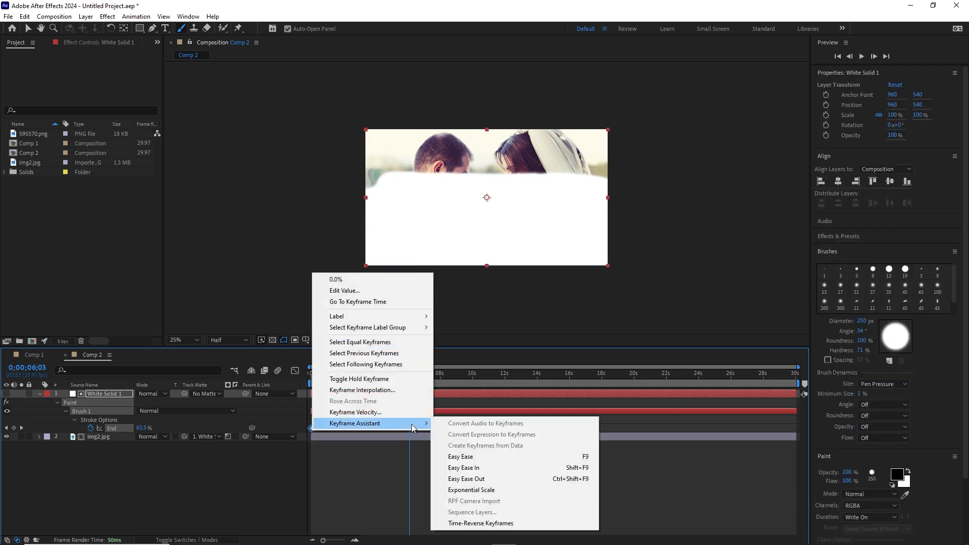
{"action": "left_click", "coordinate": [471, 523]}
Move the stroke's last End keyframe to about 5 seconds and preview the reveal from the start
{"action": "left_click_drag", "start_coordinate": [467, 428], "coordinate": [392, 428]}
{"action": "left_click_drag", "start_coordinate": [408, 380], "coordinate": [306, 393]}
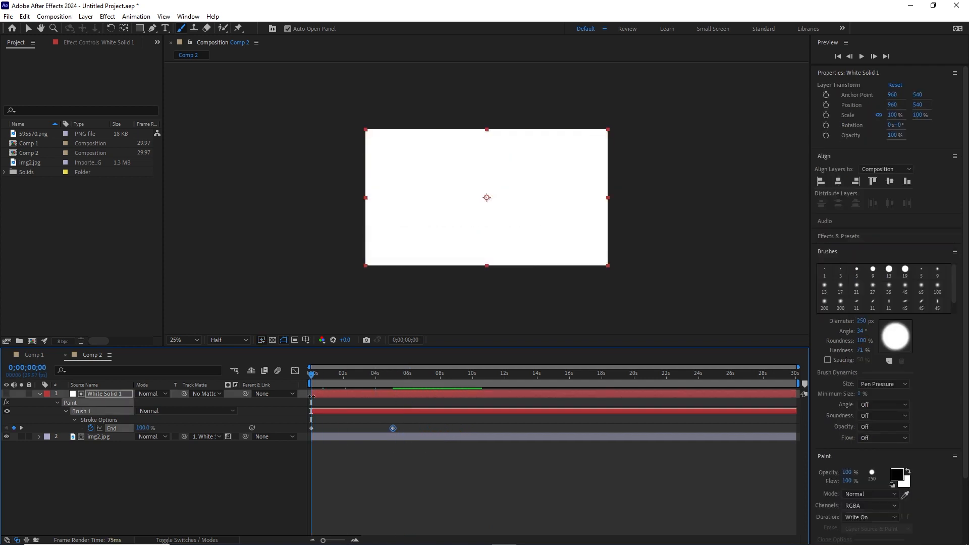
{"action": "key", "text": "space"}
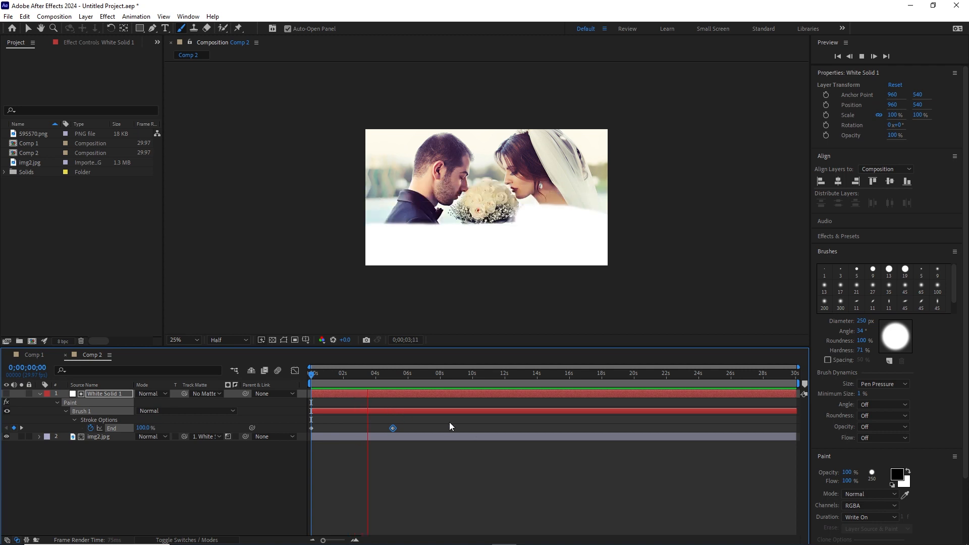
{"action": "key", "text": "space"}
Switch to Comp 1, return to its start, and reveal the keyframes of both layers
{"action": "left_click", "coordinate": [35, 356]}
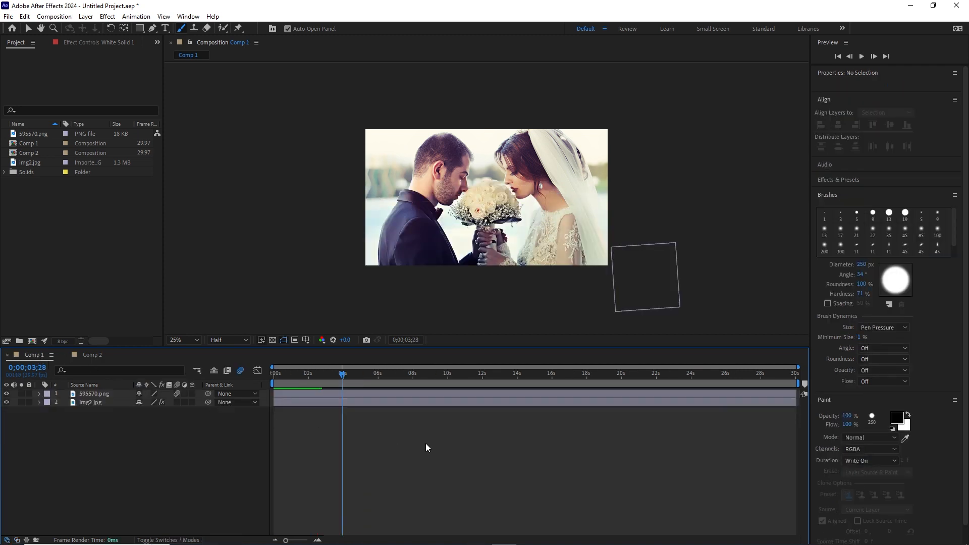
{"action": "left_click_drag", "start_coordinate": [342, 374], "coordinate": [271, 376]}
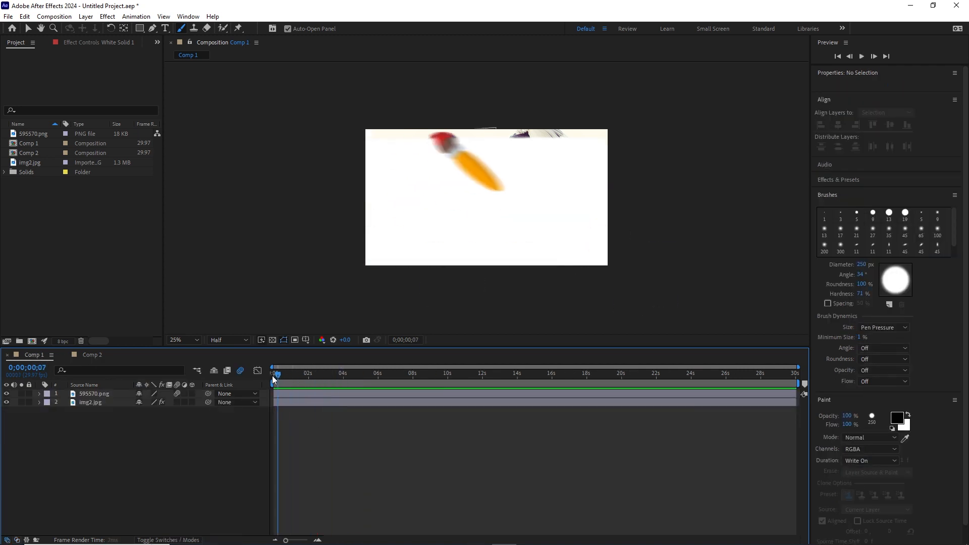
{"action": "left_click", "coordinate": [81, 402]}
{"action": "key", "text": "ctrl+a"}
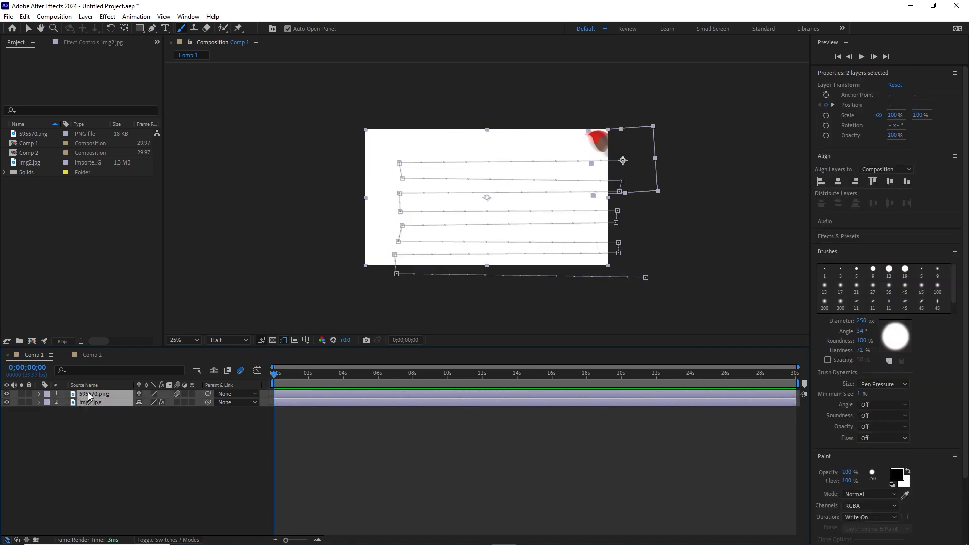
{"action": "key", "text": "u"}
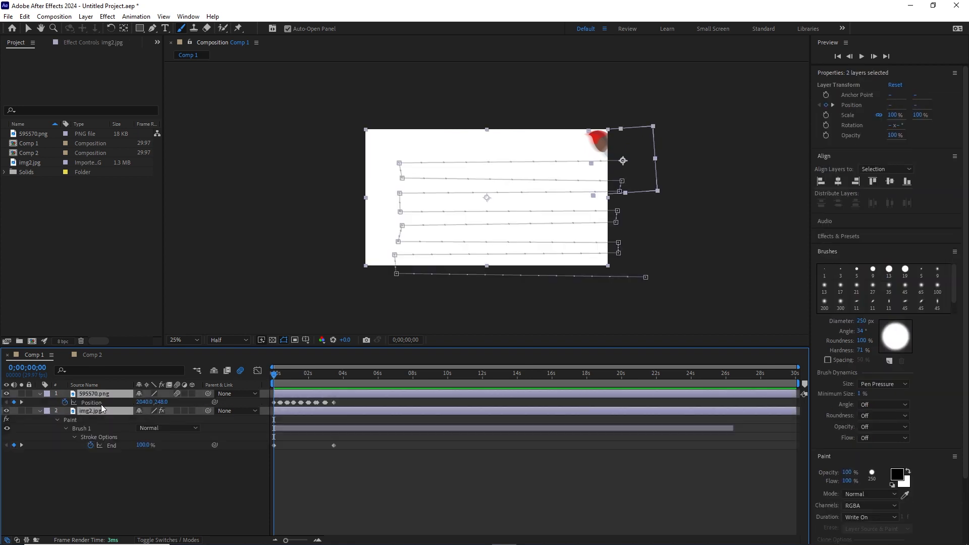
End the work area of Comp 1 at 0;00;04;09 and trim the composition to it
{"action": "left_click_drag", "start_coordinate": [274, 374], "coordinate": [350, 380]}
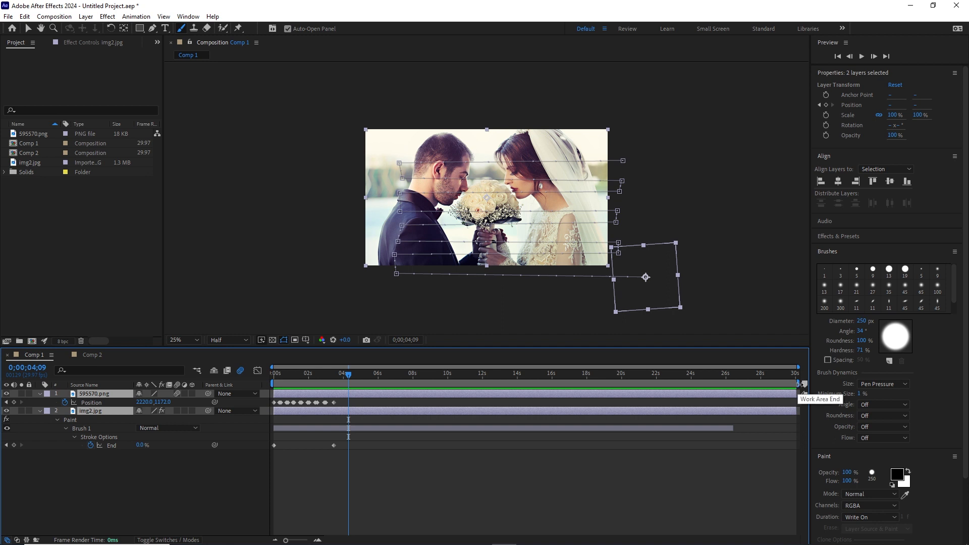
{"action": "left_click_drag", "start_coordinate": [800, 384], "coordinate": [383, 379]}
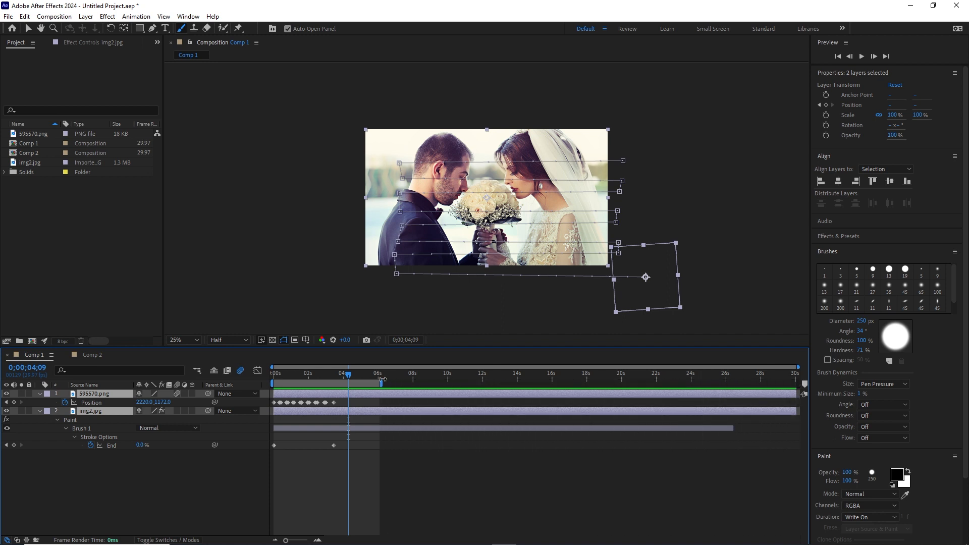
{"action": "key", "text": "n"}
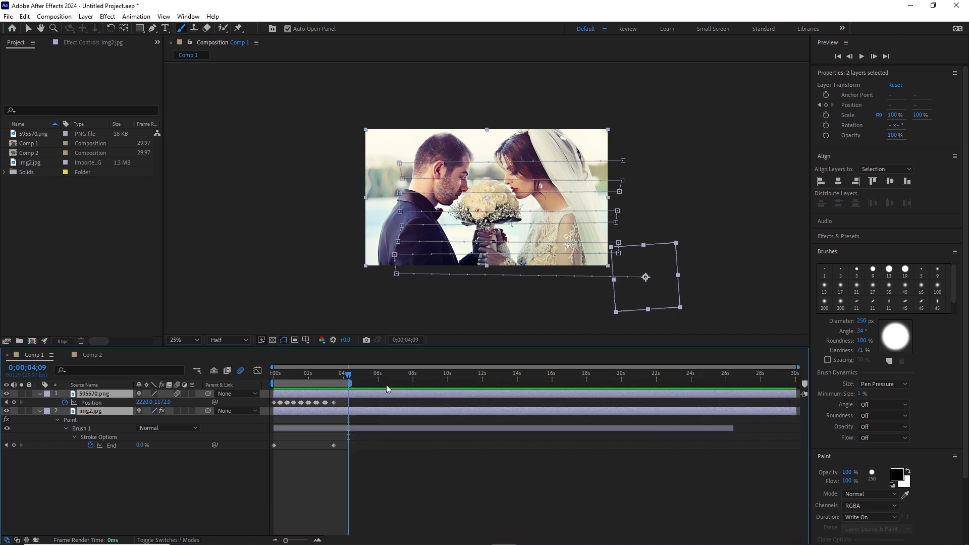
{"action": "right_click", "coordinate": [310, 382]}
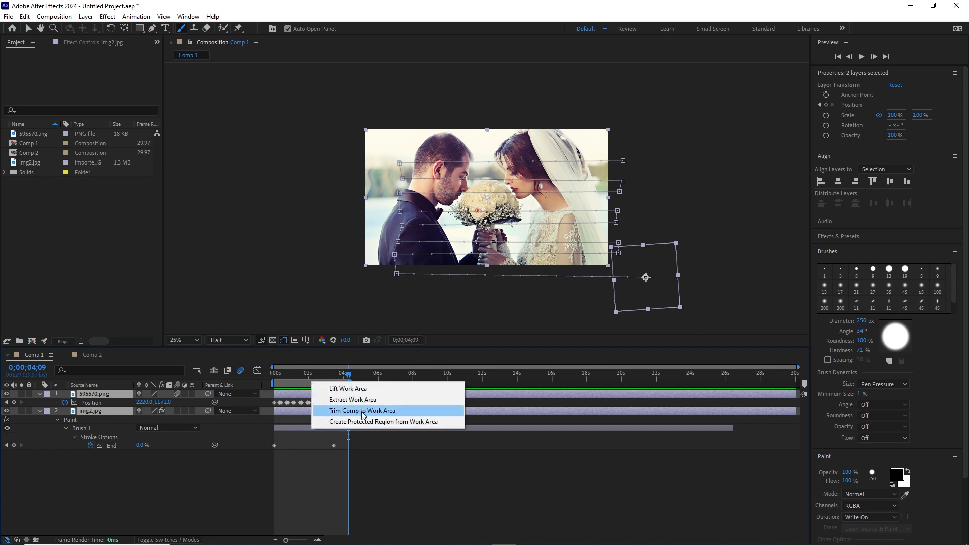
{"action": "left_click", "coordinate": [364, 410]}
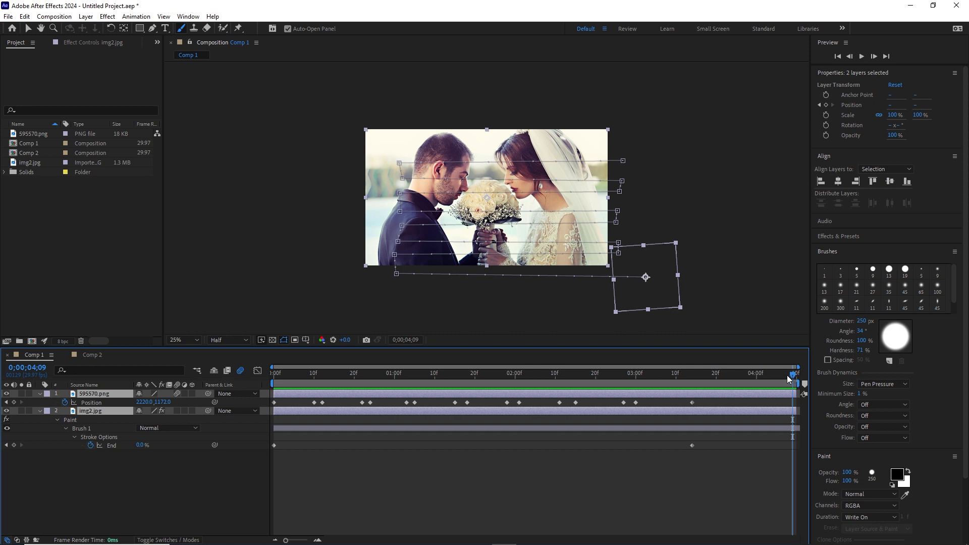
Scrub back through the Comp 1 reveal and send the composition to the Adobe Media Encoder queue
{"action": "mouse_move", "coordinate": [787, 374]}
{"action": "left_mouse_down"}
{"action": "mouse_move", "coordinate": [562, 386]}
{"action": "mouse_move", "coordinate": [336, 381]}
{"action": "mouse_move", "coordinate": [540, 372]}
{"action": "mouse_move", "coordinate": [559, 378]}
{"action": "mouse_move", "coordinate": [553, 395]}
{"action": "left_mouse_up"}
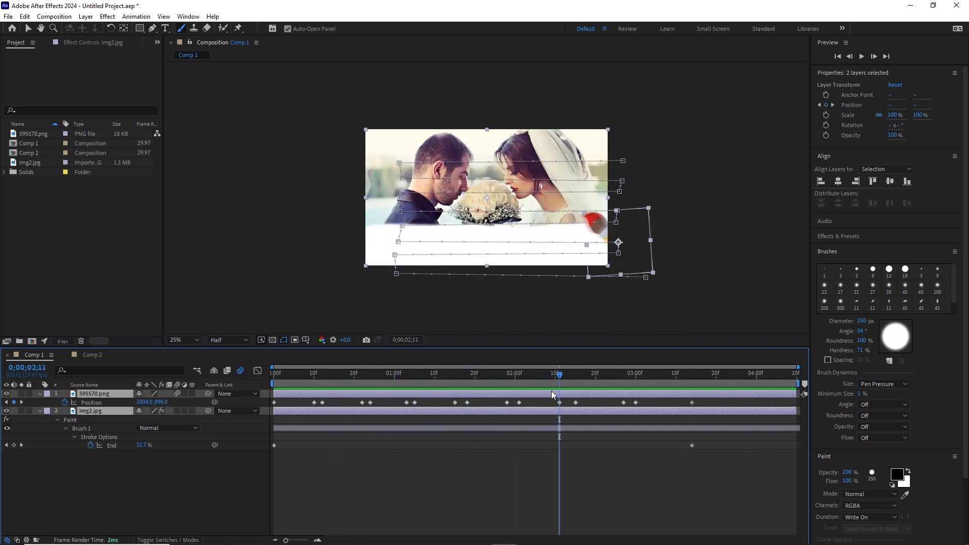
{"action": "left_click", "coordinate": [9, 16]}
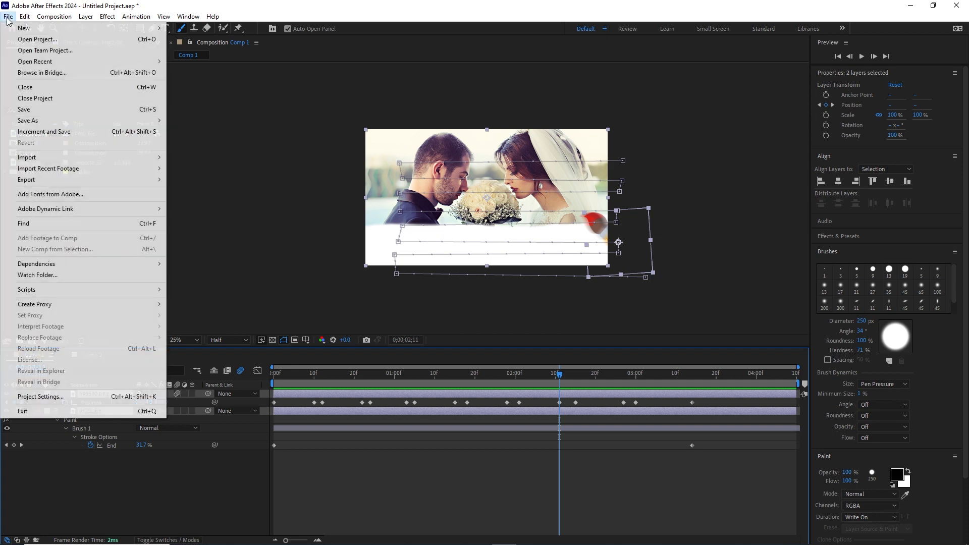
{"action": "mouse_move", "coordinate": [99, 180]}
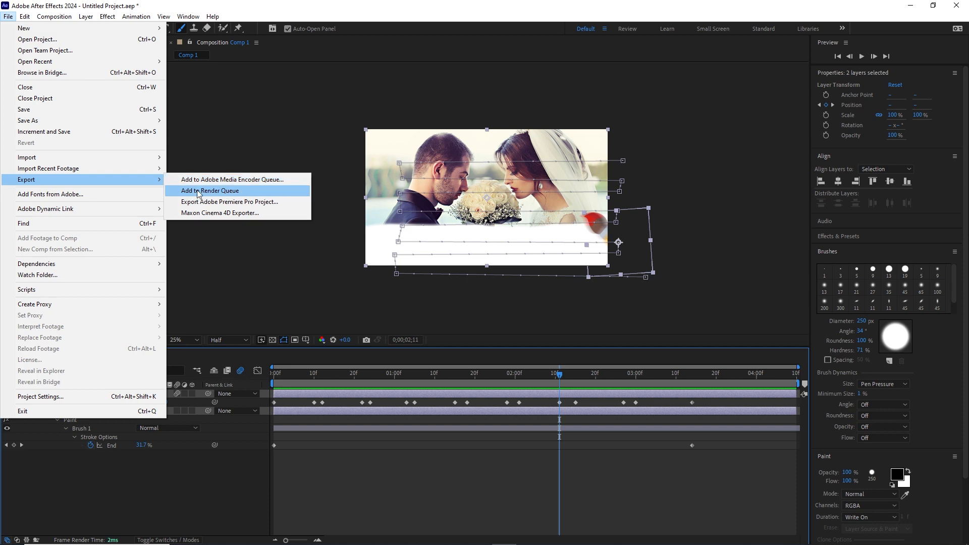
{"action": "left_click", "coordinate": [221, 180]}
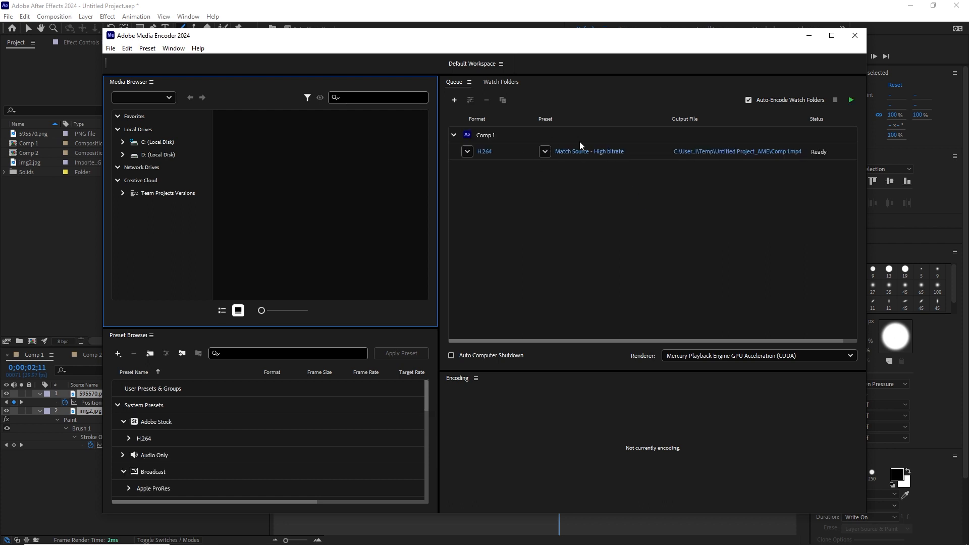
Choose H.264 as the output format for the queued Comp 1
{"action": "mouse_move", "coordinate": [566, 156]}
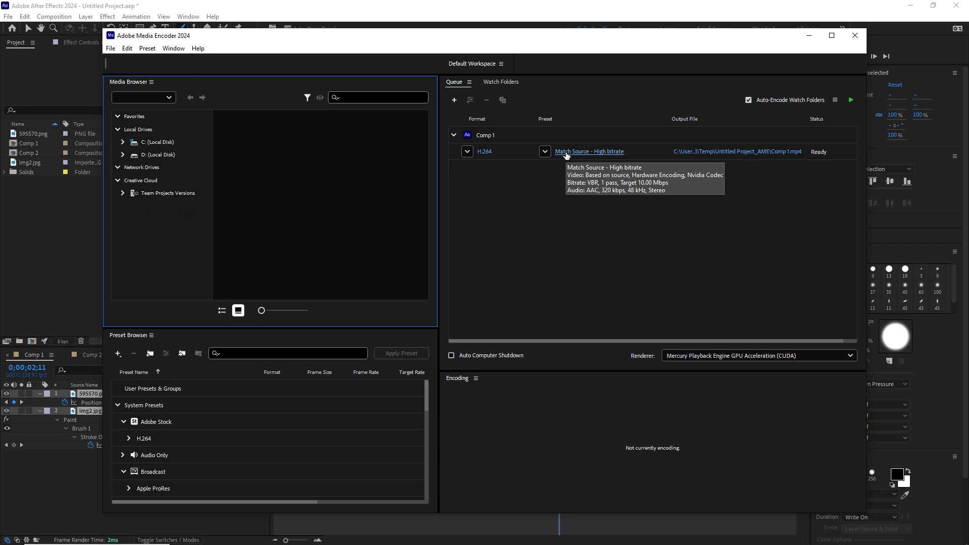
{"action": "left_click", "coordinate": [467, 151]}
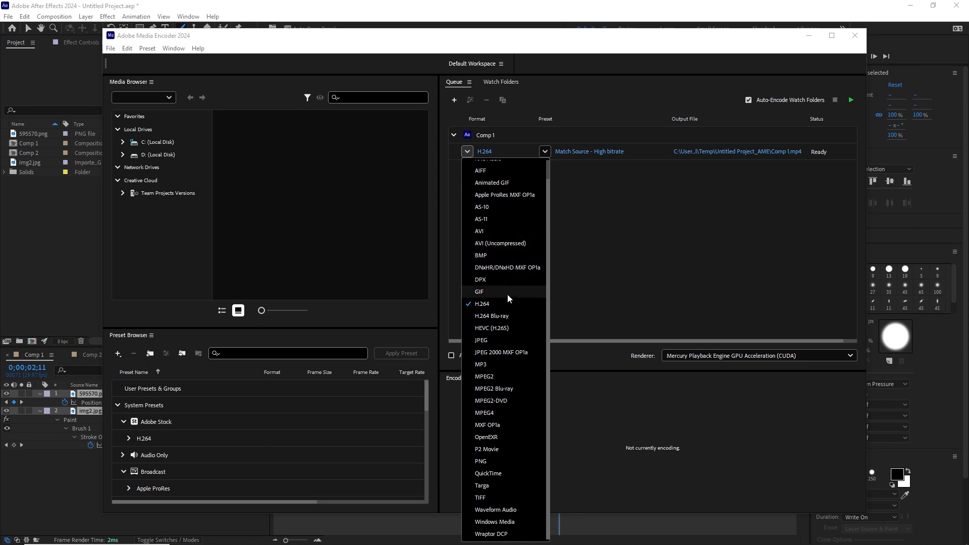
{"action": "left_click", "coordinate": [484, 307]}
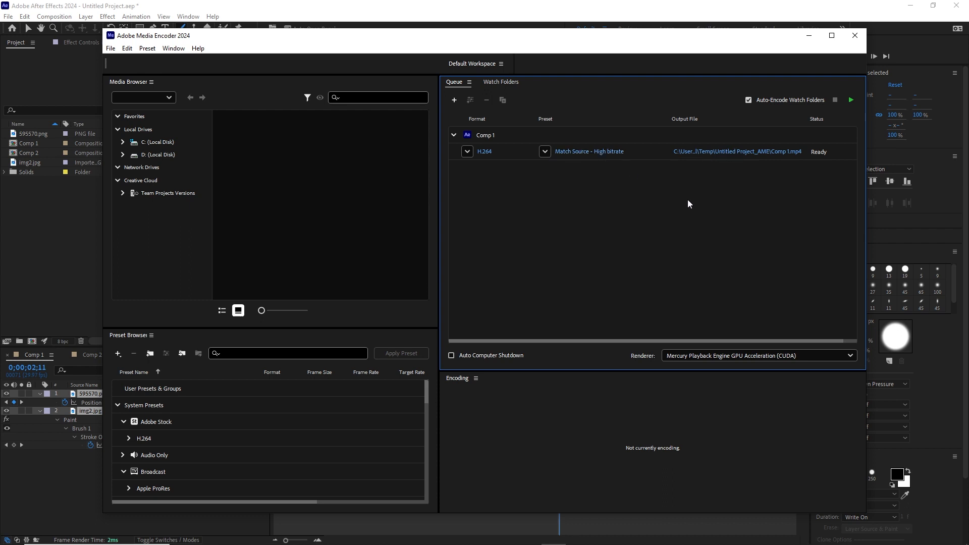
Open Comp 1's output location and browse on drive D: to AAAAA new tutorials and fun, Tutorials Record, 19 draw images, tutorial AE
{"action": "left_click", "coordinate": [712, 152]}
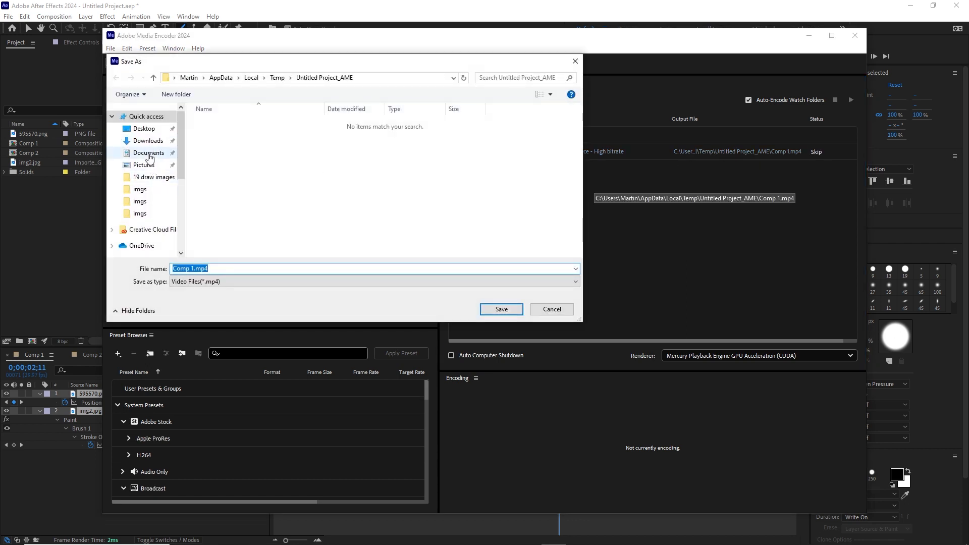
{"action": "scroll", "coordinate": [133, 222], "scroll_direction": "down", "scroll_amount": 1}
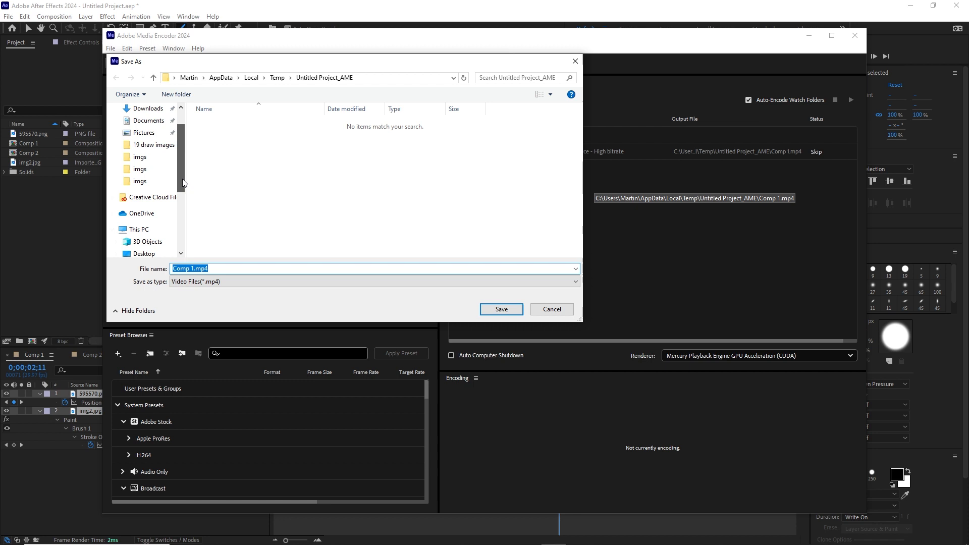
{"action": "left_click", "coordinate": [134, 230]}
{"action": "scroll", "coordinate": [348, 204], "scroll_direction": "down", "scroll_amount": 3}
{"action": "left_click", "coordinate": [336, 199]}
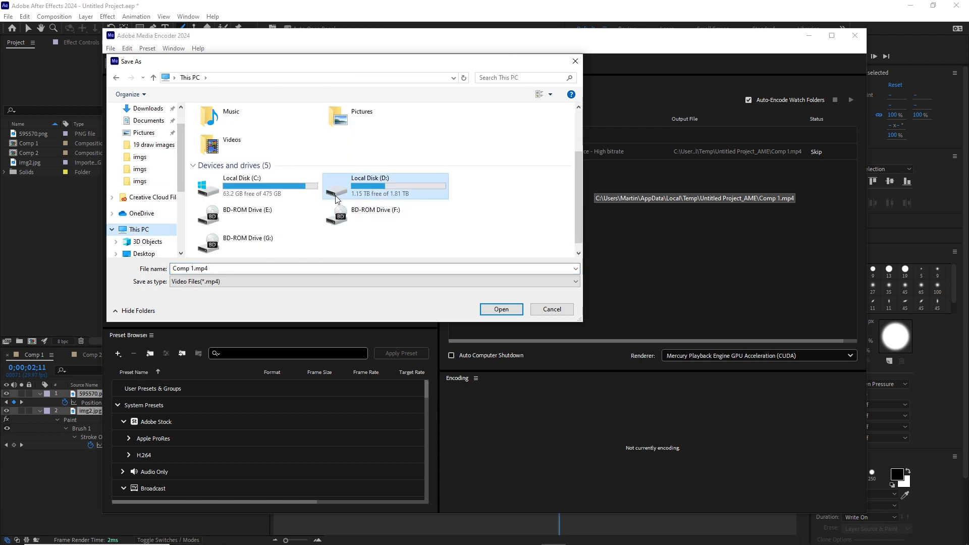
{"action": "double_click", "coordinate": [337, 199]}
{"action": "double_click", "coordinate": [257, 176]}
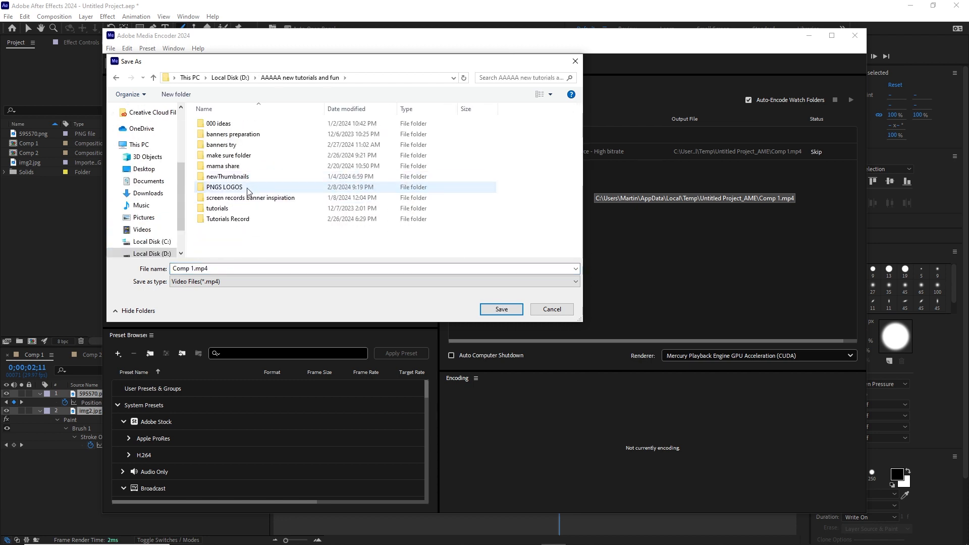
{"action": "double_click", "coordinate": [230, 219]}
{"action": "scroll", "coordinate": [242, 237], "scroll_direction": "down", "scroll_amount": 5}
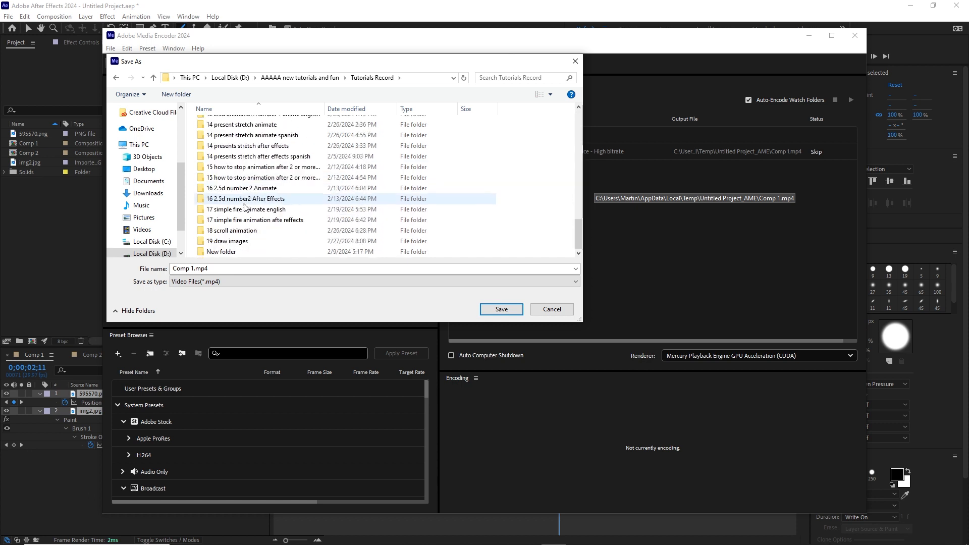
{"action": "double_click", "coordinate": [241, 242]}
{"action": "double_click", "coordinate": [224, 145]}
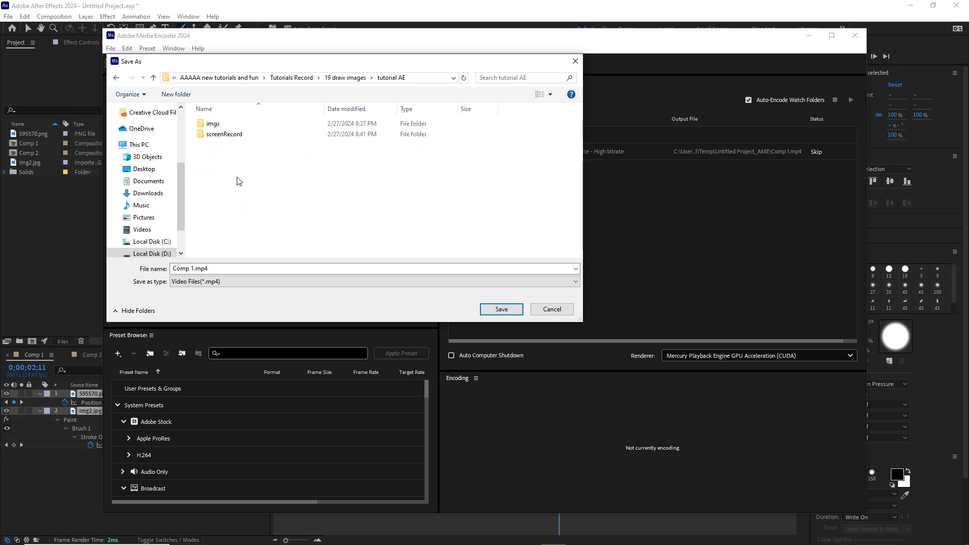
Create a new folder named render inside the tutorial AE folder
{"action": "right_click", "coordinate": [217, 161]}
{"action": "mouse_move", "coordinate": [314, 287]}
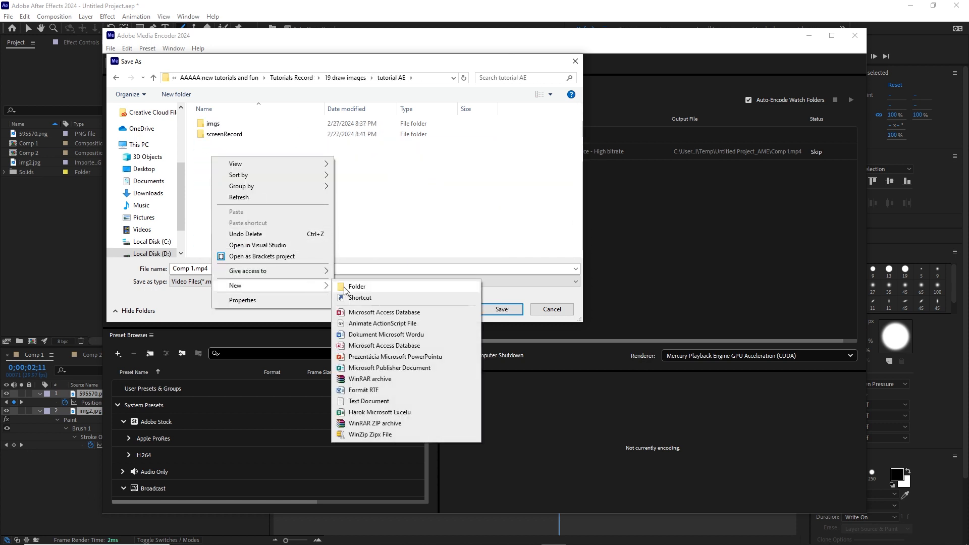
{"action": "left_click", "coordinate": [350, 286]}
{"action": "type", "text": "rend"}
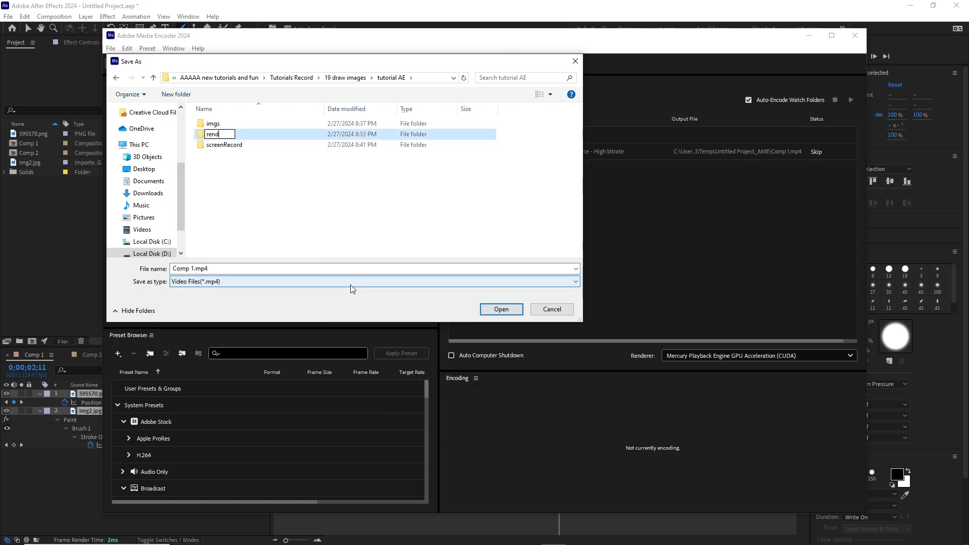
{"action": "type", "text": "er"}
{"action": "key", "text": "Return"}
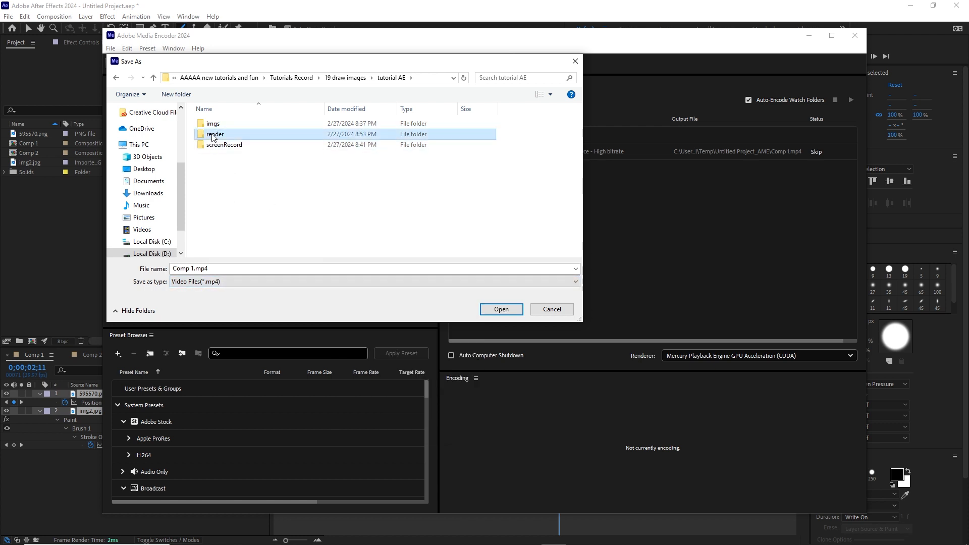
Set the output to Comp 1.mp4 in the render folder and start encoding the queue
{"action": "double_click", "coordinate": [212, 135]}
{"action": "left_click", "coordinate": [501, 309]}
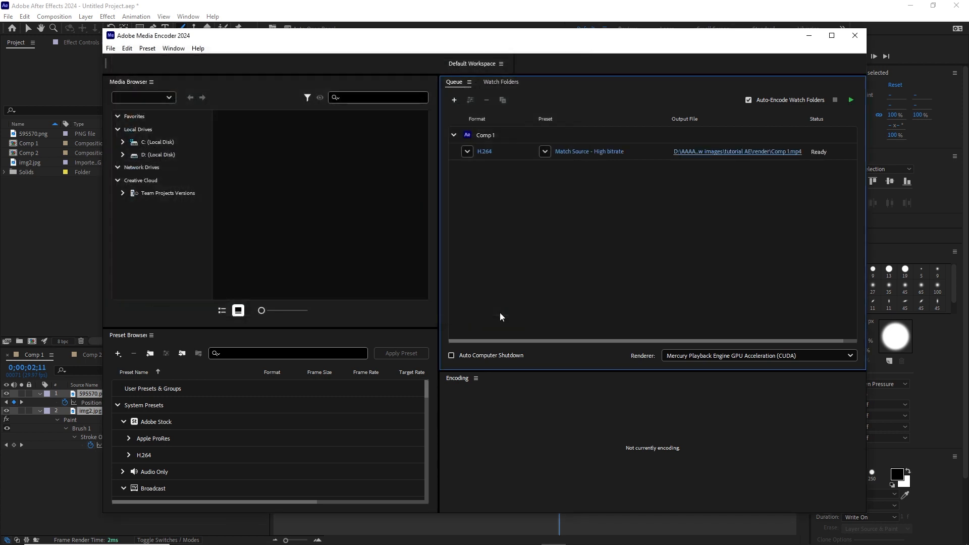
{"action": "left_click", "coordinate": [850, 101]}
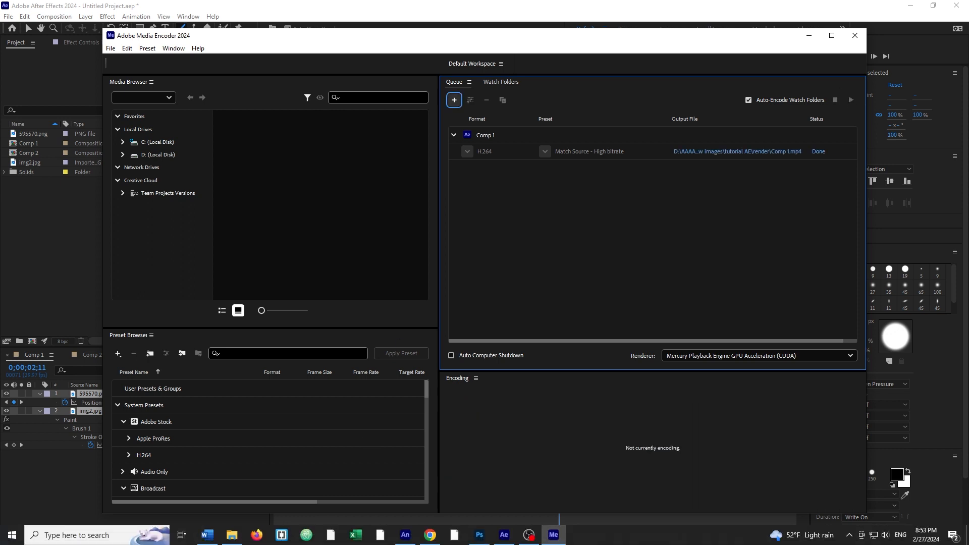
Switch to File Explorer, open the render folder under tutorial AE, and play the rendered Comp 1 video
{"action": "left_click", "coordinate": [232, 535]}
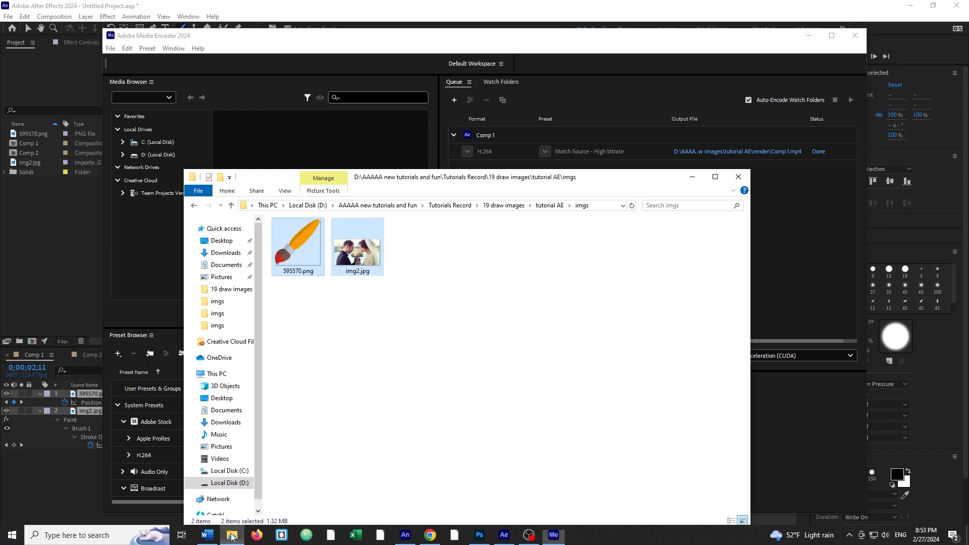
{"action": "left_click", "coordinate": [547, 205]}
{"action": "left_click", "coordinate": [305, 248]}
{"action": "double_click", "coordinate": [305, 248]}
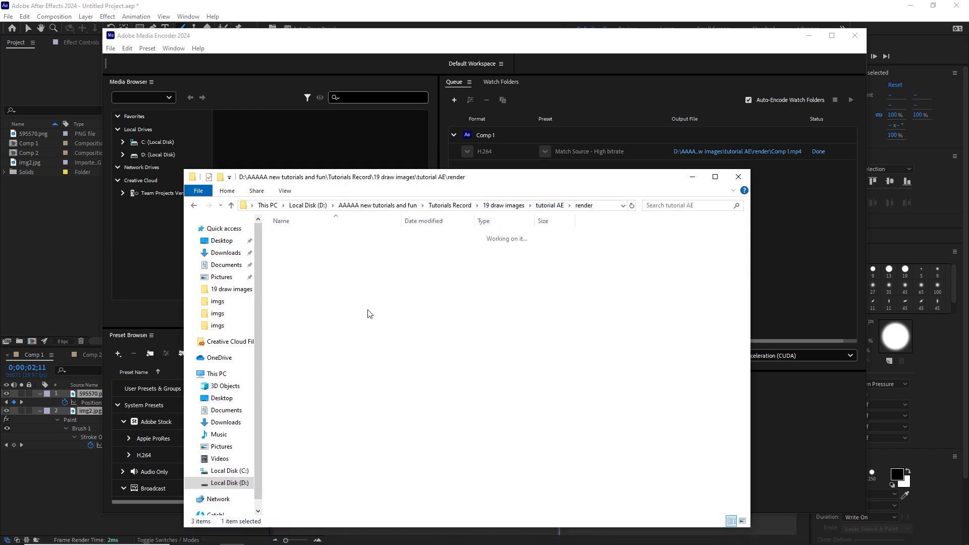
{"action": "double_click", "coordinate": [305, 253]}
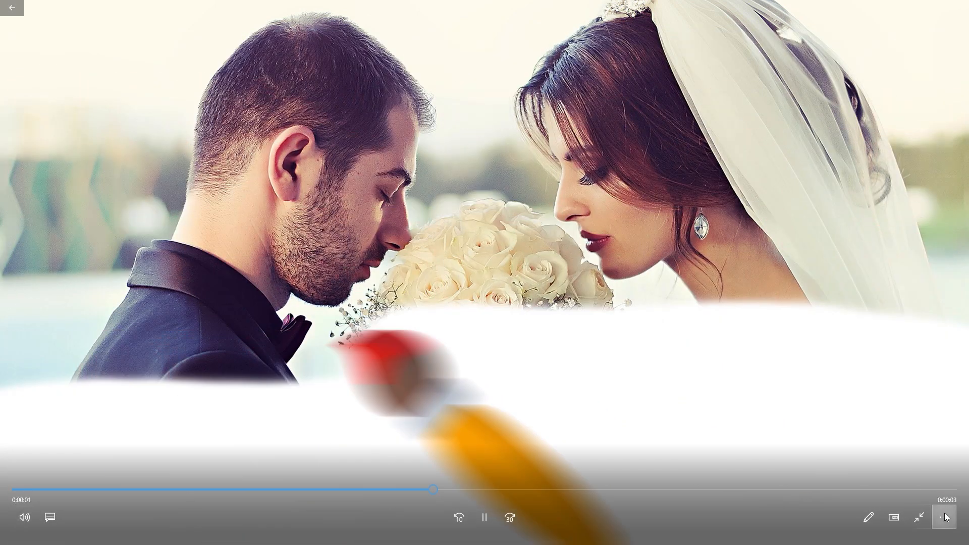
{"action": "left_click", "coordinate": [943, 512]}
{"action": "left_click", "coordinate": [920, 464]}
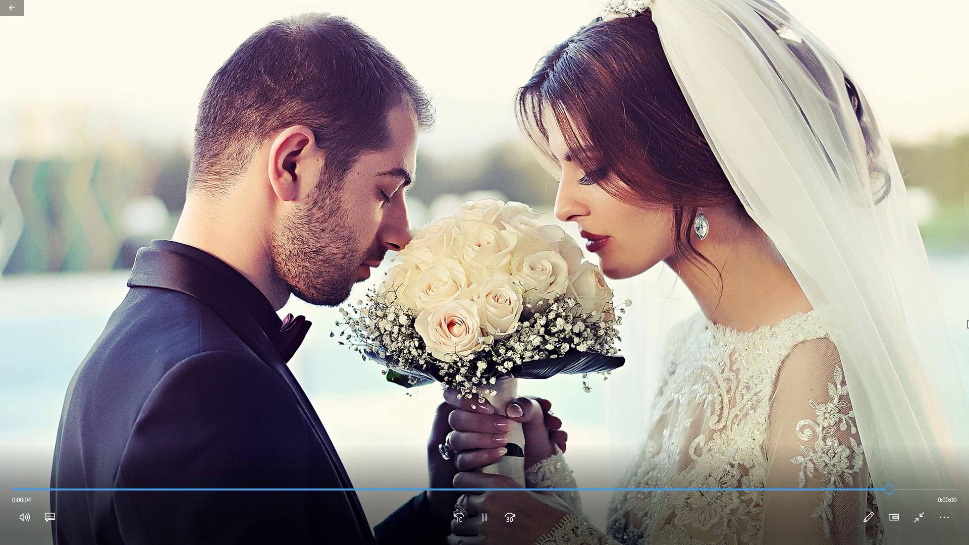